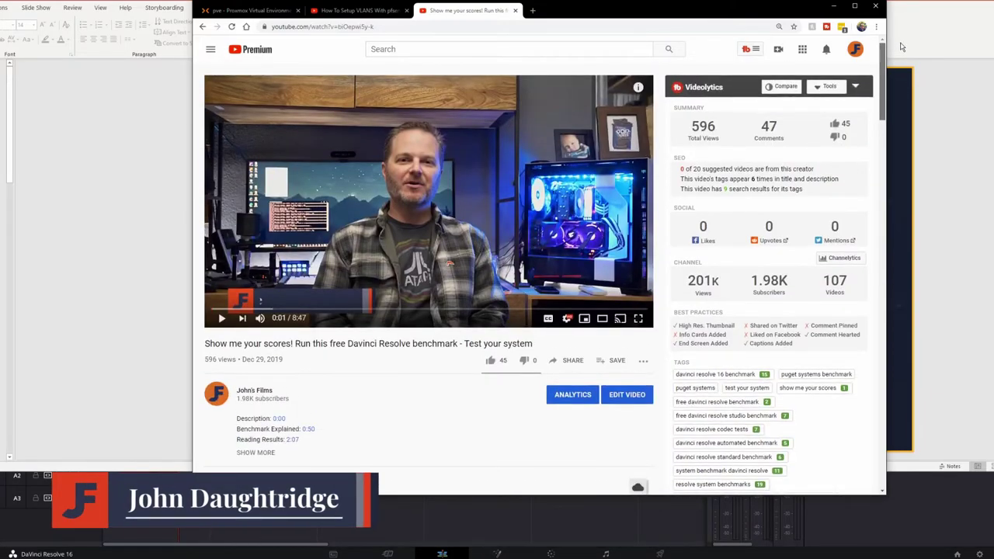
Step: Scroll down to the comments and highlight the viewer's question about media management and storage drives
{"action": "left_click_drag", "start_coordinate": [900, 48], "coordinate": [869, 277]}
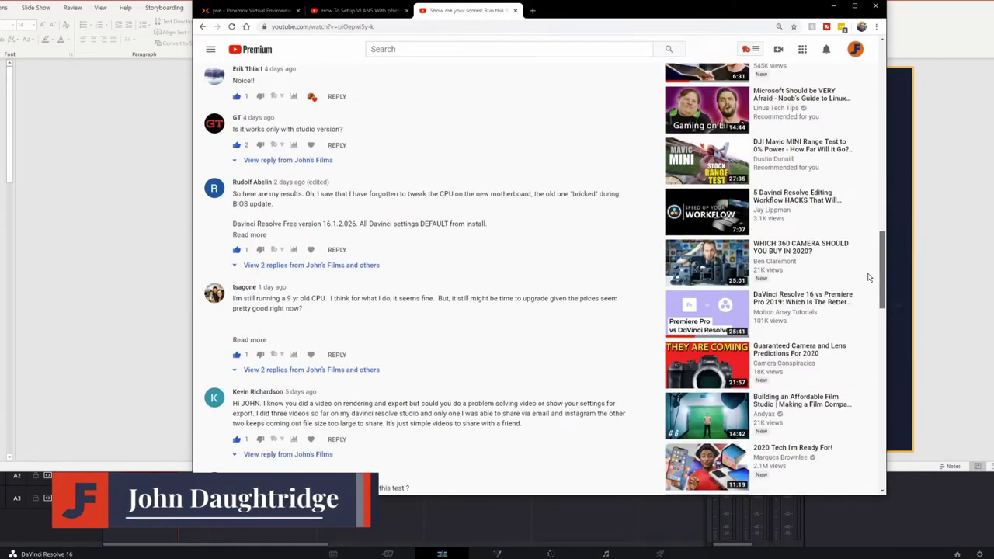
{"action": "scroll", "coordinate": [310, 236], "scroll_direction": "down", "scroll_amount": 4}
{"action": "left_click_drag", "start_coordinate": [265, 253], "coordinate": [499, 295]}
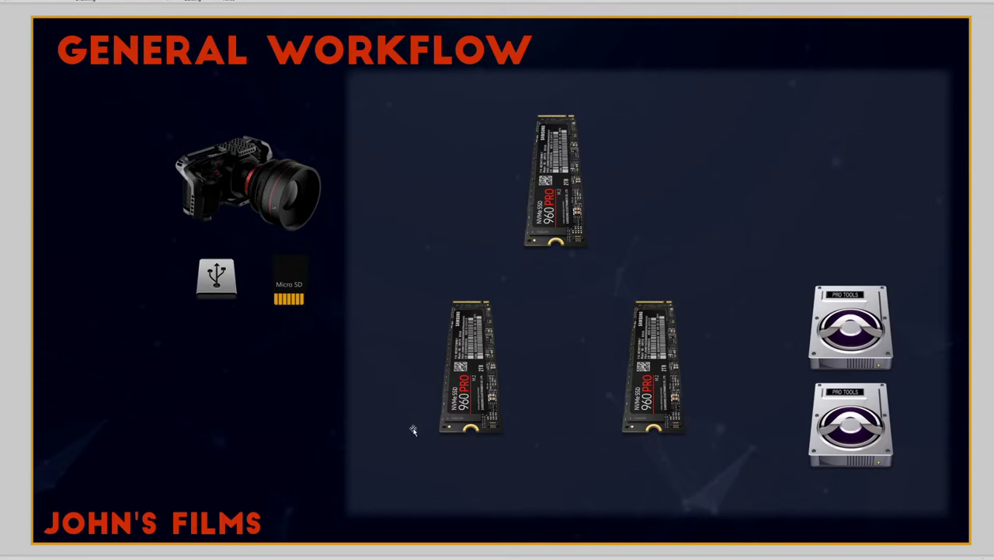
Step: Advance the General Workflow slide so it labels the three drives
{"action": "left_click", "coordinate": [730, 281]}
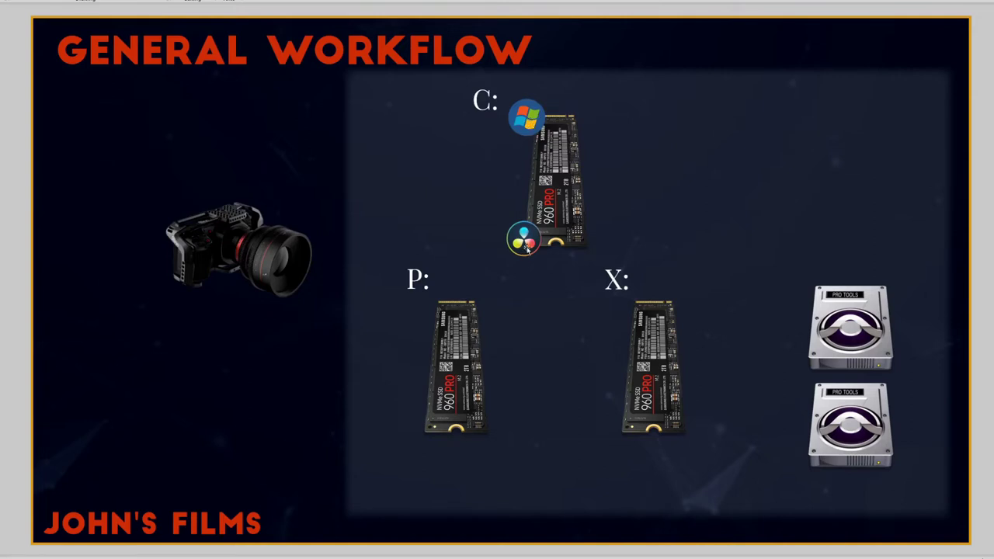
Step: Select and highlight the P: drive label text, then select the X: drive label
{"action": "left_click", "coordinate": [417, 278]}
{"action": "left_click", "coordinate": [418, 278]}
{"action": "left_click_drag", "start_coordinate": [408, 277], "coordinate": [451, 288]}
{"action": "left_click", "coordinate": [451, 288]}
{"action": "left_click", "coordinate": [616, 280]}
{"action": "left_click", "coordinate": [670, 289]}
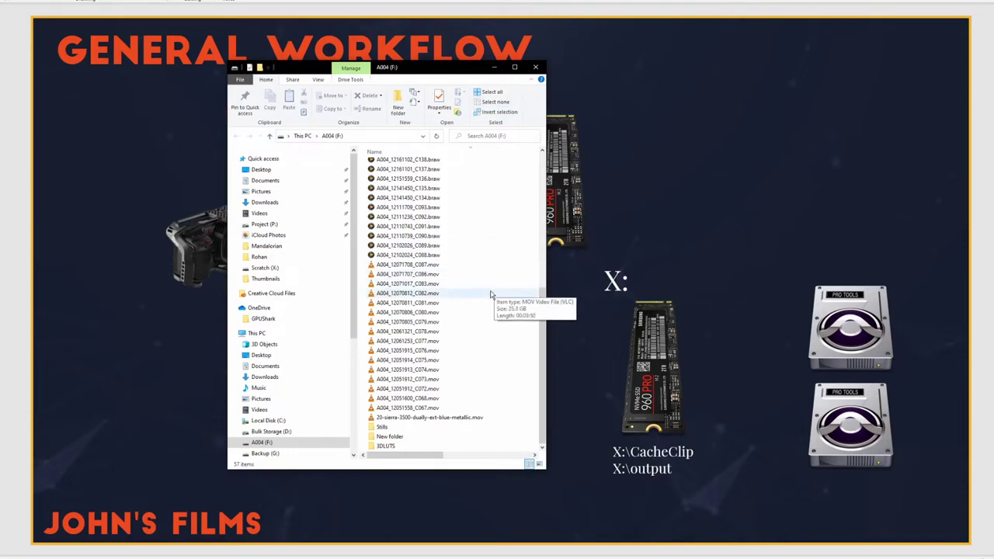
Step: Open Project (P:) in a second Explorer window placed right of the card window
{"action": "left_click_drag", "start_coordinate": [424, 73], "coordinate": [283, 73]}
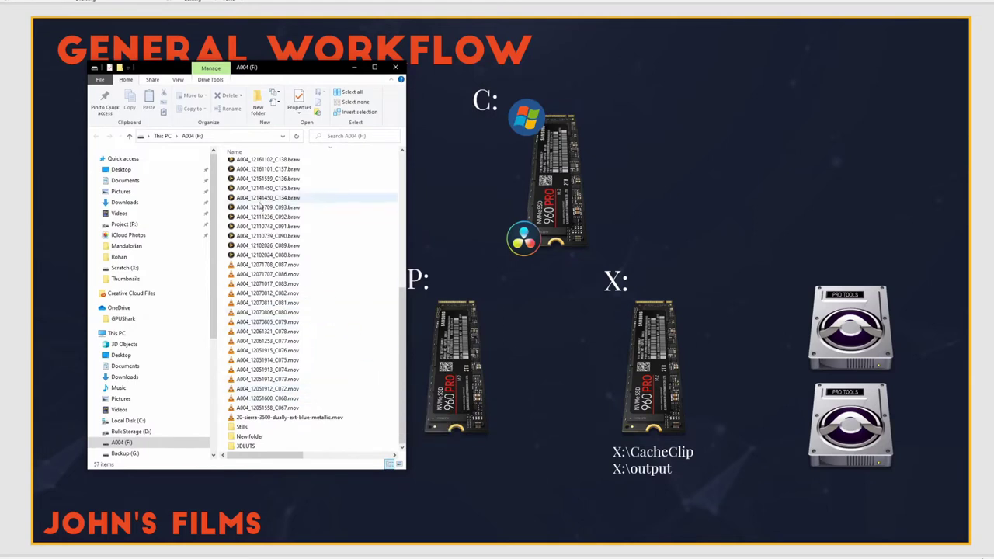
{"action": "right_click", "coordinate": [116, 224]}
{"action": "left_click", "coordinate": [49, 243]}
{"action": "left_click_drag", "start_coordinate": [252, 68], "coordinate": [624, 67]}
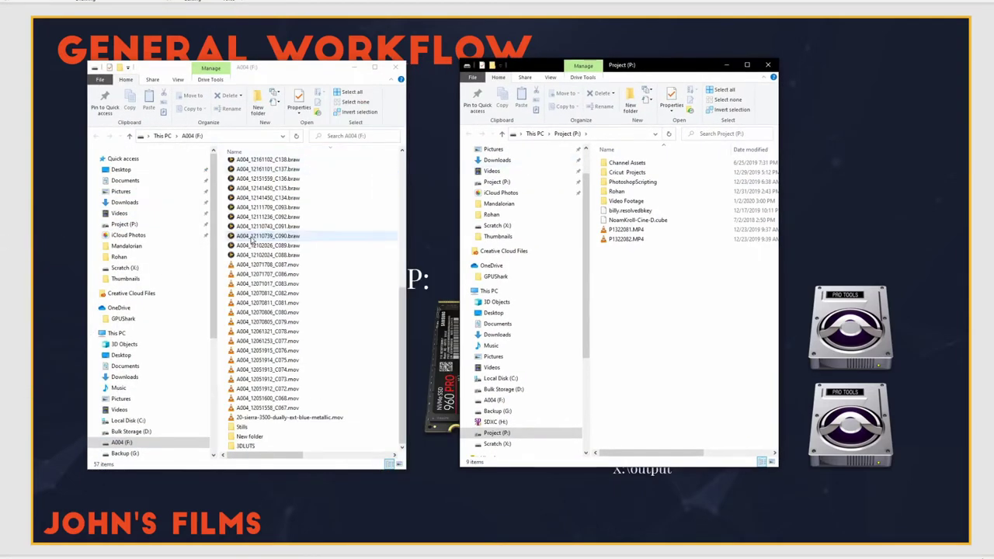
Step: Select card clip A004_12071017_C083.mov, open P:'s Video Footage folder, and return to the slide
{"action": "left_click", "coordinate": [365, 283]}
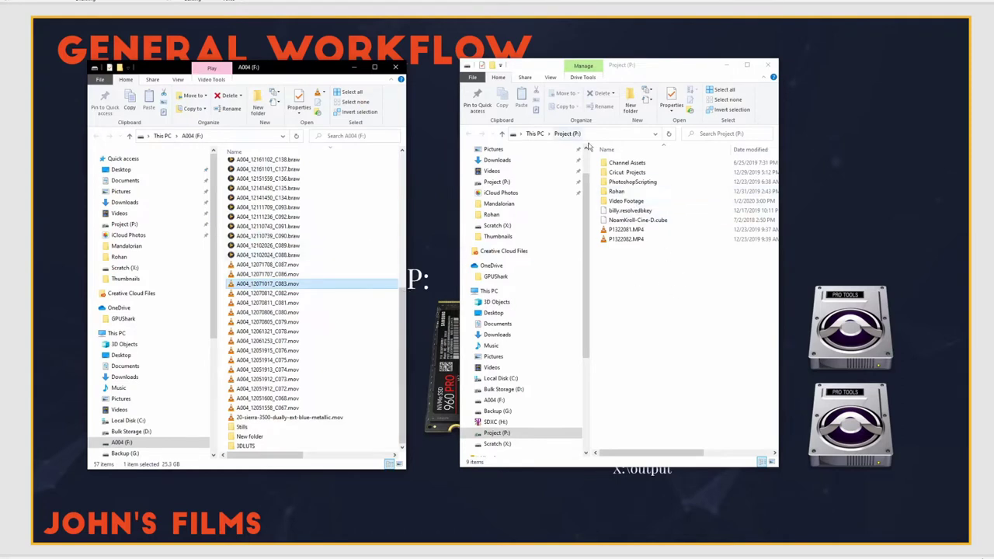
{"action": "double_click", "coordinate": [631, 203]}
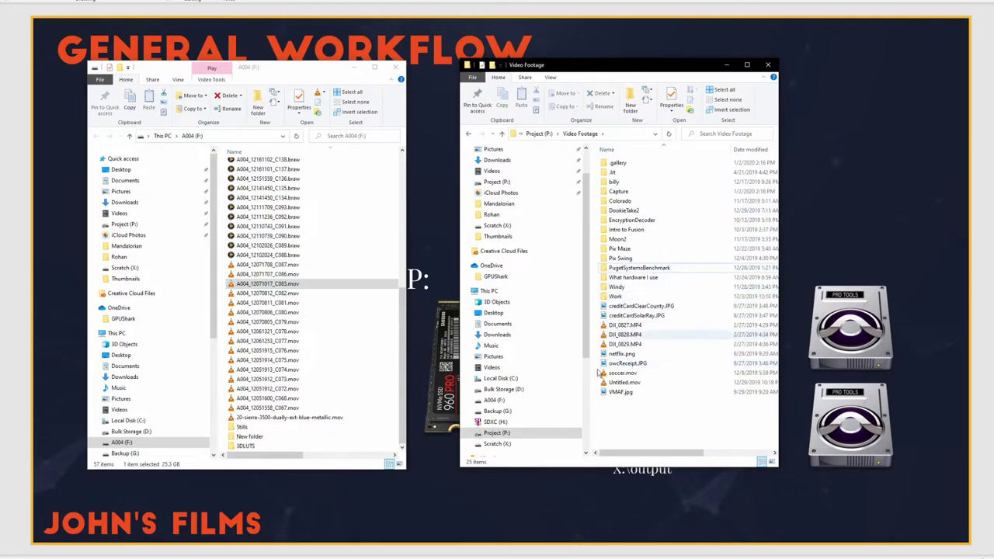
{"action": "right_click", "coordinate": [503, 439]}
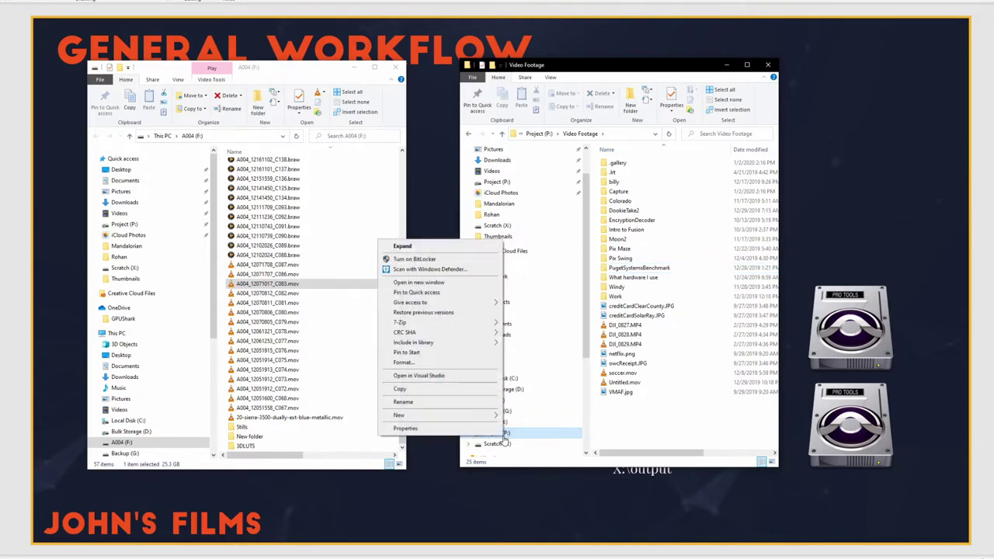
{"action": "left_click", "coordinate": [695, 423]}
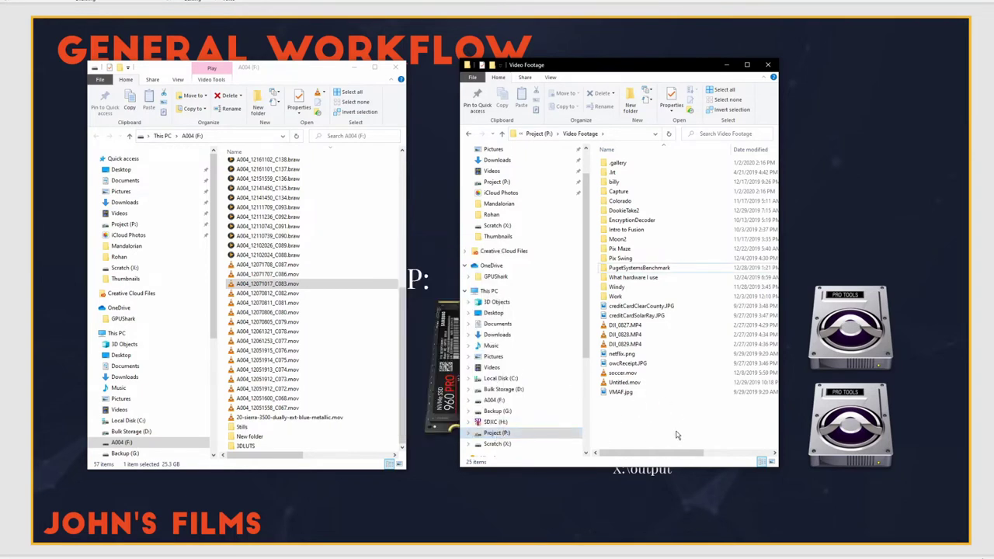
{"action": "left_click", "coordinate": [528, 510]}
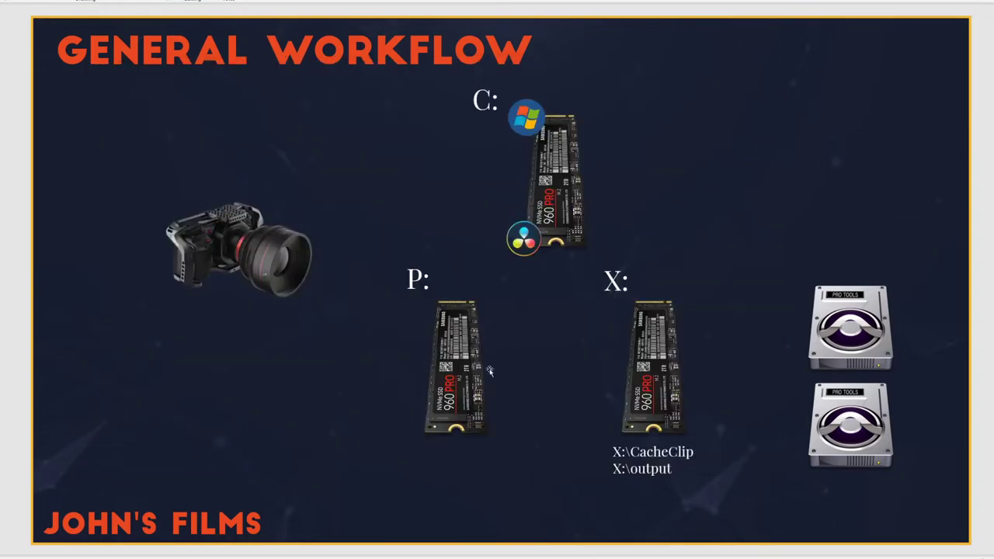
Step: Select the P: drive graphic, then highlight the X: drive label text on the slide
{"action": "left_click", "coordinate": [456, 336]}
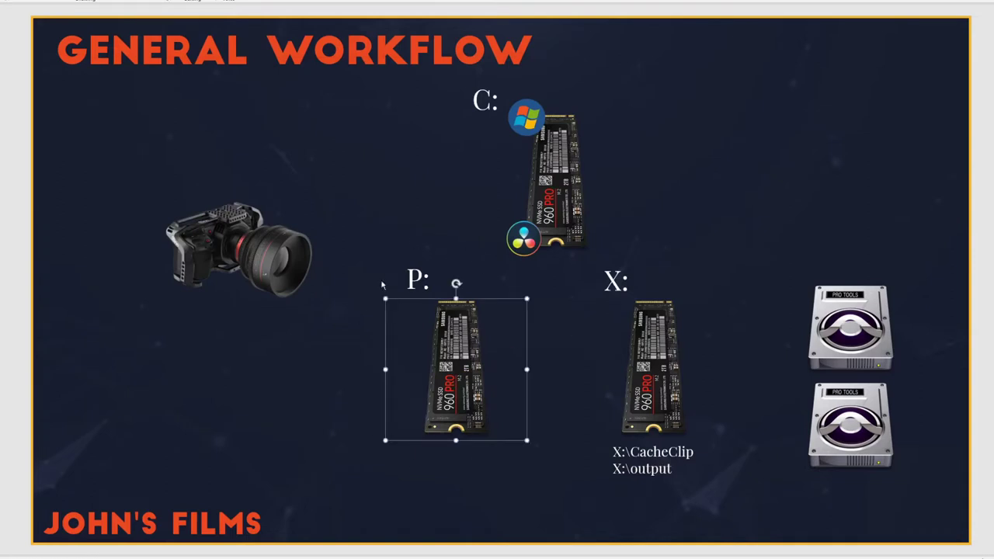
{"action": "left_click", "coordinate": [491, 508]}
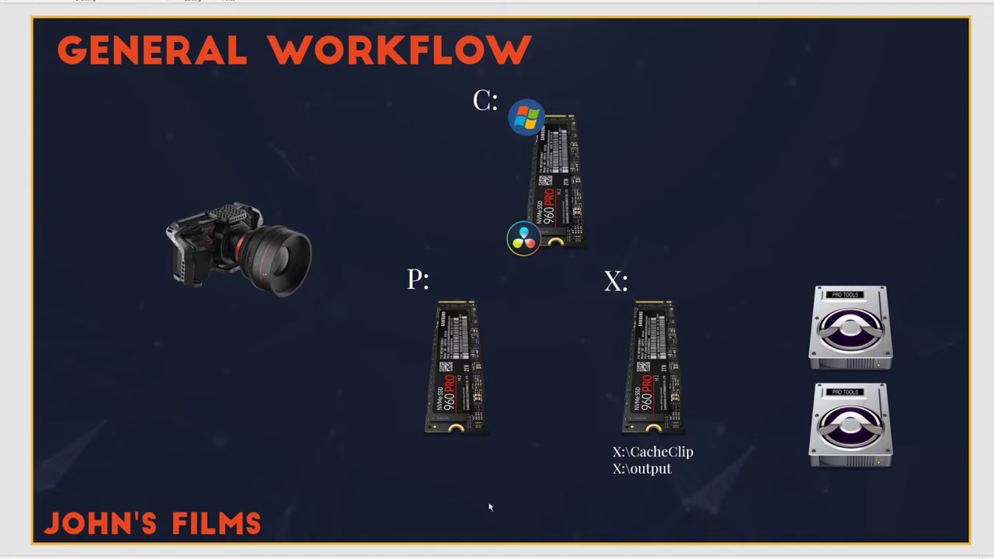
{"action": "left_click", "coordinate": [615, 281]}
{"action": "left_click_drag", "start_coordinate": [604, 281], "coordinate": [627, 282]}
{"action": "left_click", "coordinate": [733, 281]}
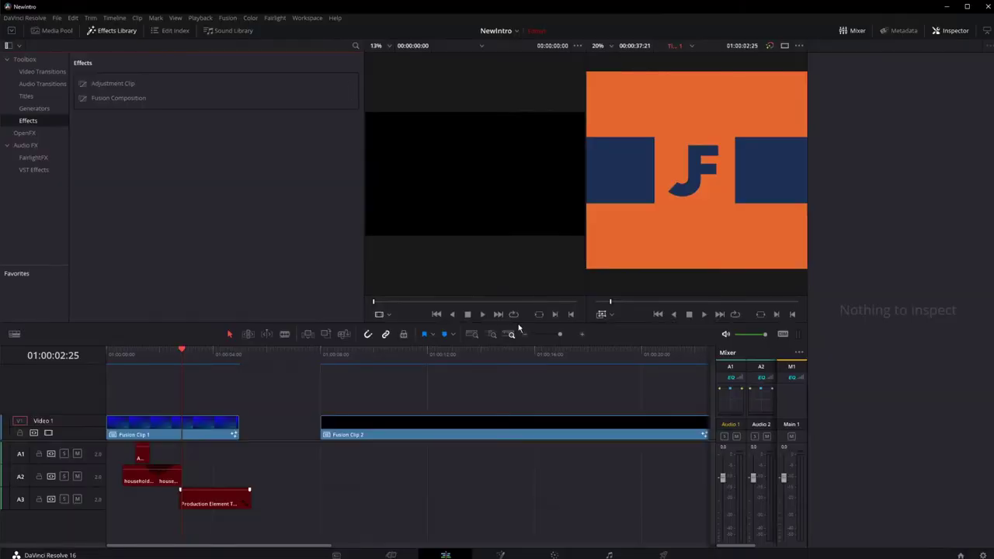
Step: Set the Project Settings cache files location to the Scratch (X:\) drive and save
{"action": "left_click", "coordinate": [57, 19]}
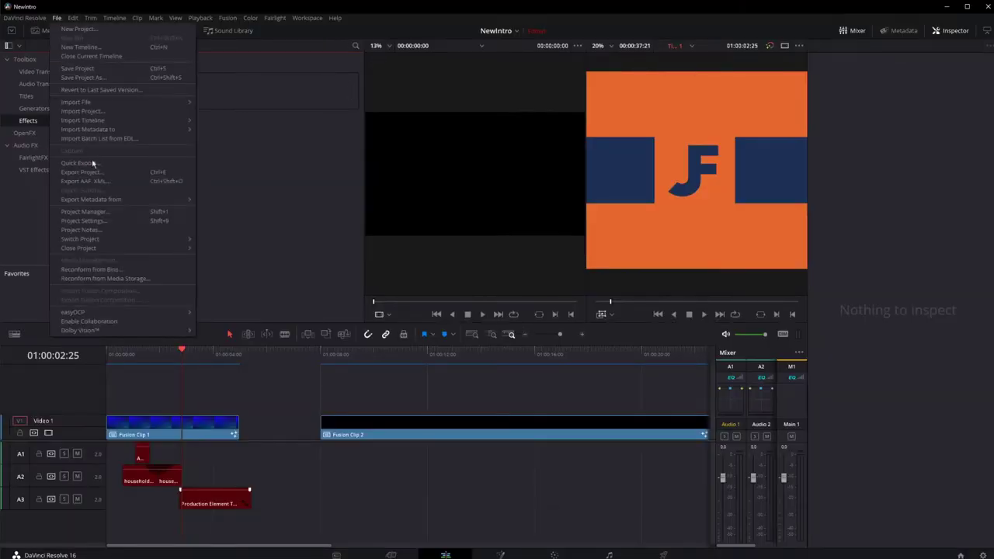
{"action": "left_click", "coordinate": [91, 221]}
{"action": "scroll", "coordinate": [413, 406], "scroll_direction": "down", "scroll_amount": 5}
{"action": "left_click", "coordinate": [396, 381]}
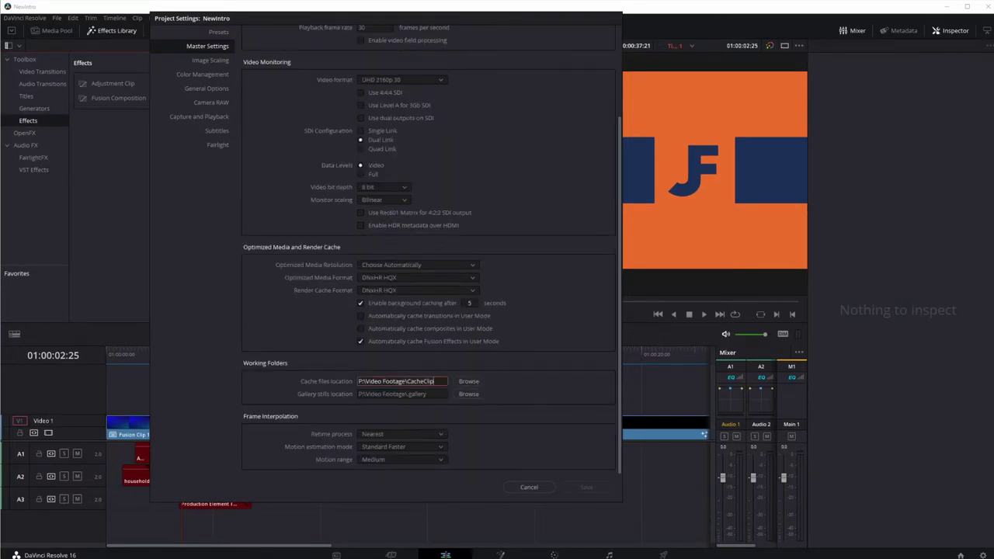
{"action": "left_click", "coordinate": [469, 381]}
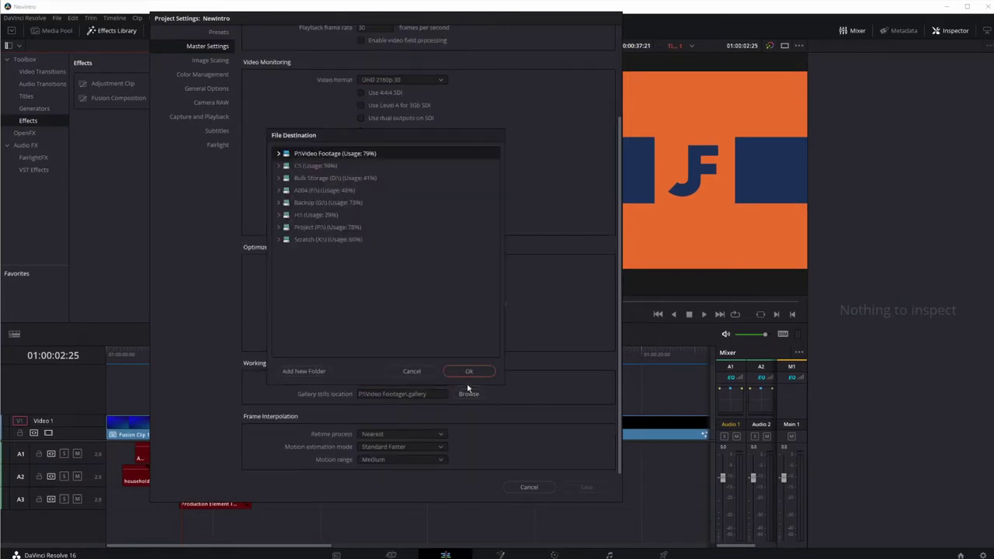
{"action": "left_click", "coordinate": [298, 240]}
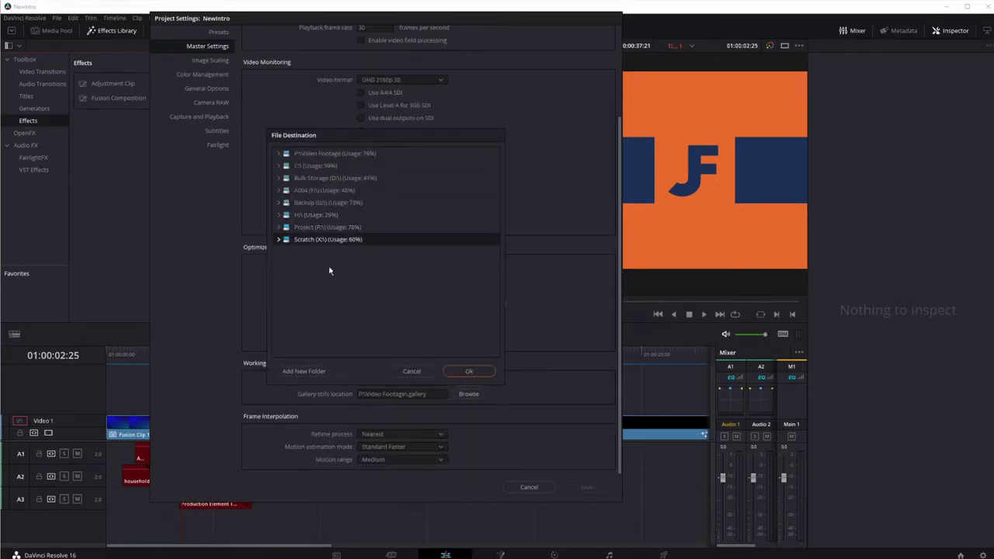
{"action": "left_click", "coordinate": [469, 372]}
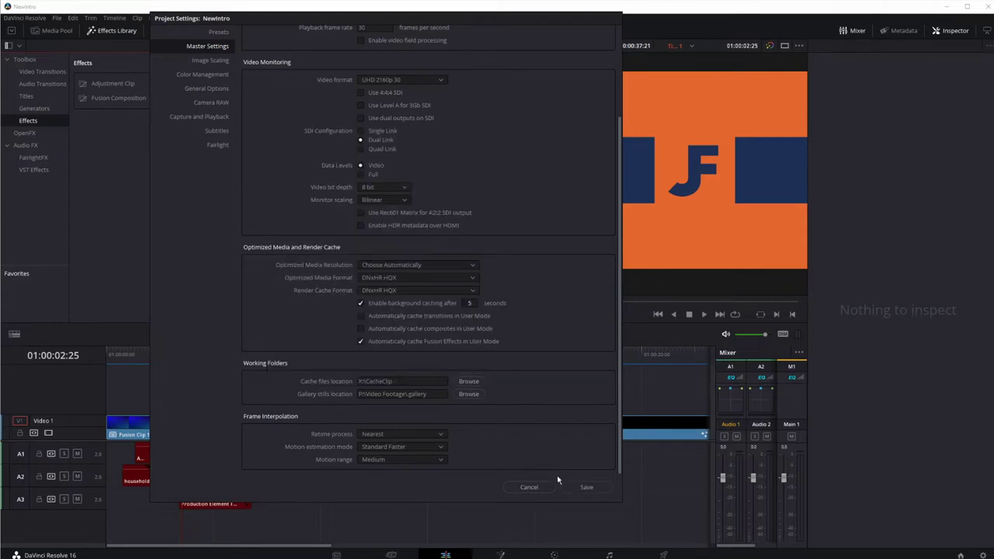
{"action": "left_click", "coordinate": [584, 487]}
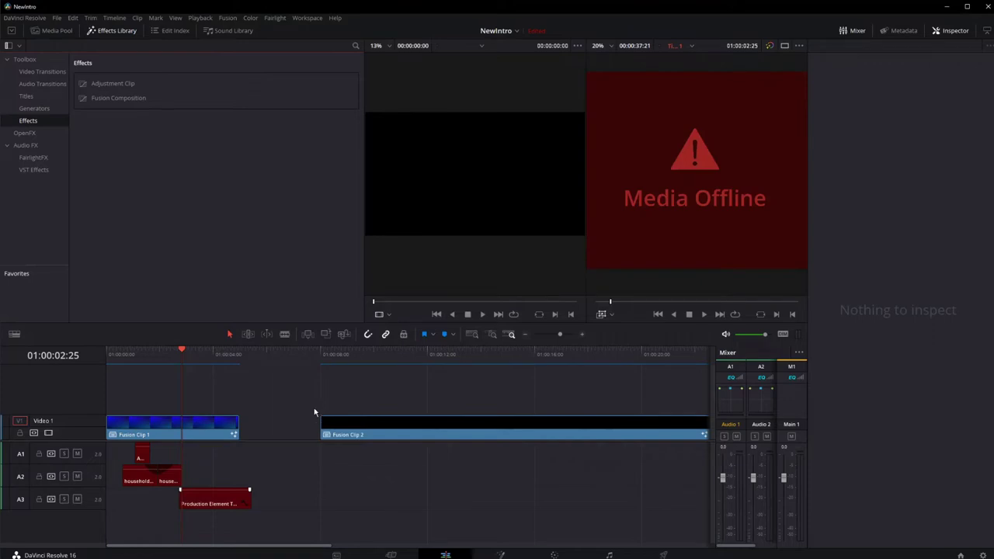
Step: Move the playhead to 01:00:04:02 and highlight the X:\CacheClip line on the slide
{"action": "left_click_drag", "start_coordinate": [122, 357], "coordinate": [215, 355]}
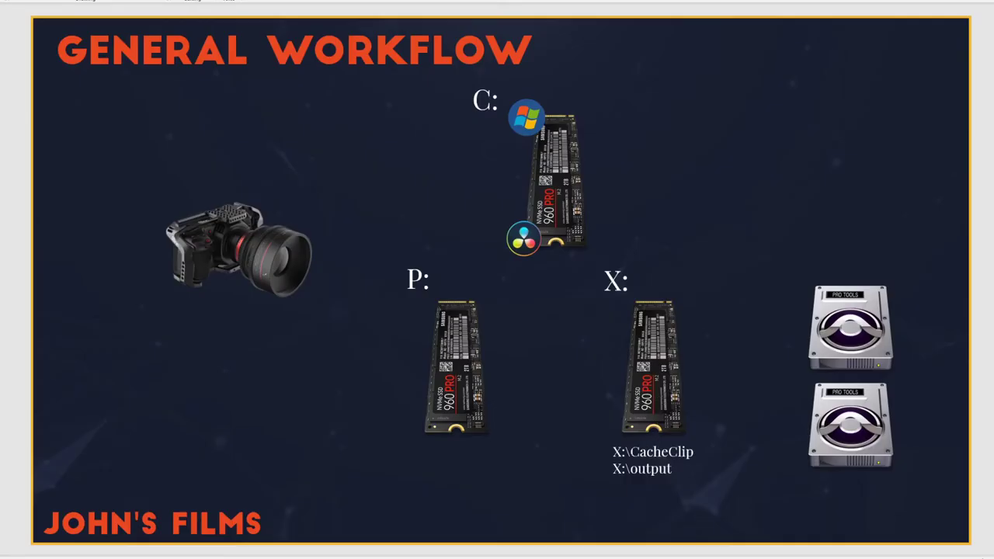
{"action": "double_click", "coordinate": [661, 451]}
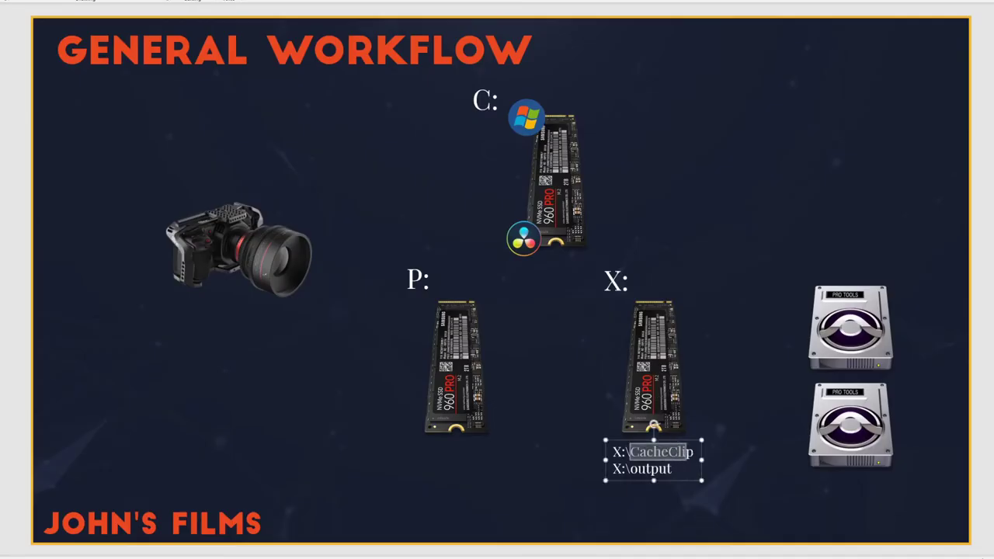
{"action": "key", "text": "Escape"}
{"action": "key", "text": "Escape"}
{"action": "left_click", "coordinate": [661, 451]}
{"action": "double_click", "coordinate": [661, 451]}
{"action": "left_click", "coordinate": [405, 475]}
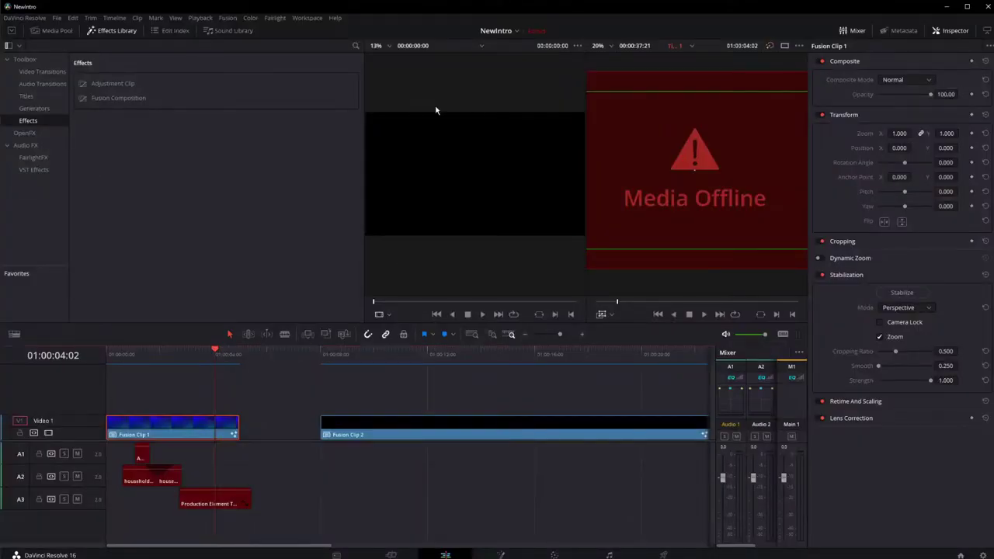
Step: On the Deliver page, browse the render Location to the Scratch (X:\) drive
{"action": "left_click", "coordinate": [663, 554]}
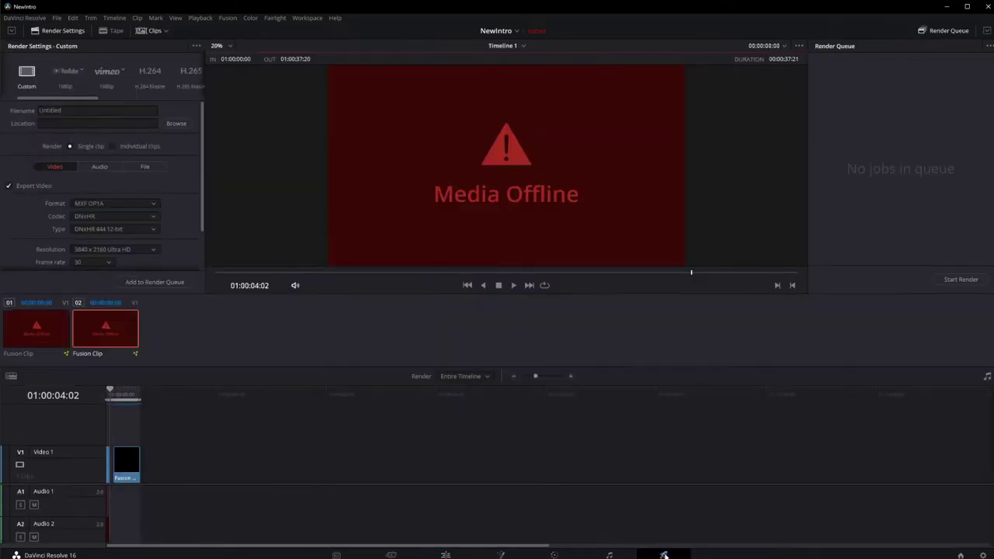
{"action": "left_click", "coordinate": [78, 110]}
{"action": "left_click", "coordinate": [177, 124]}
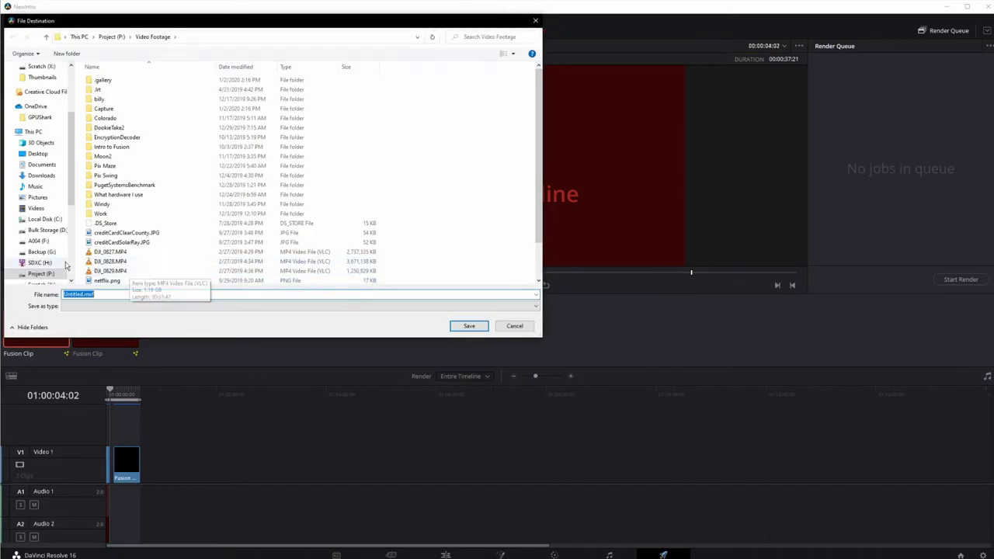
{"action": "scroll", "coordinate": [46, 256], "scroll_direction": "down", "scroll_amount": 2}
{"action": "left_click", "coordinate": [51, 234]}
{"action": "left_click", "coordinate": [469, 326]}
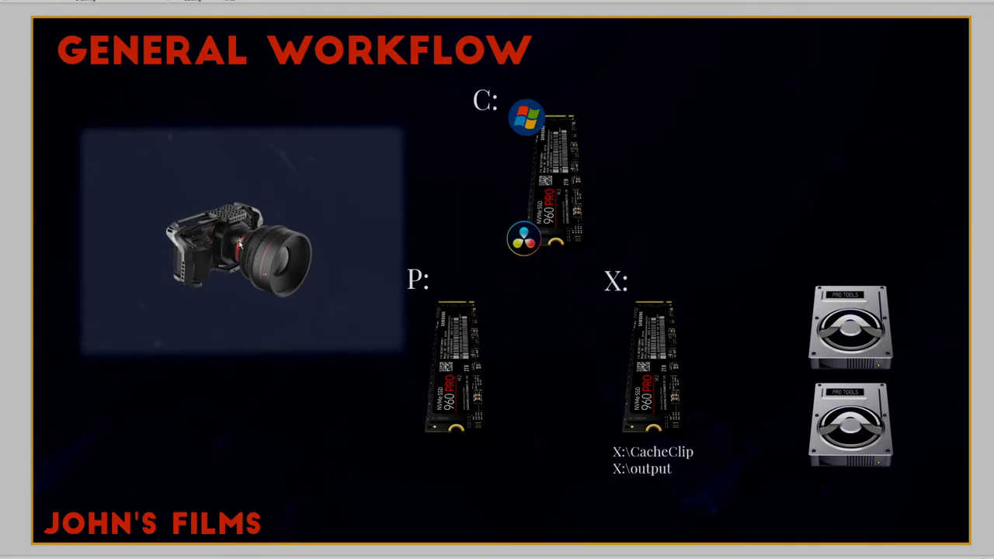
Step: Highlight the P: drive, extend the highlight to X:, then show the Video Footage screenshot
{"action": "left_click", "coordinate": [469, 355]}
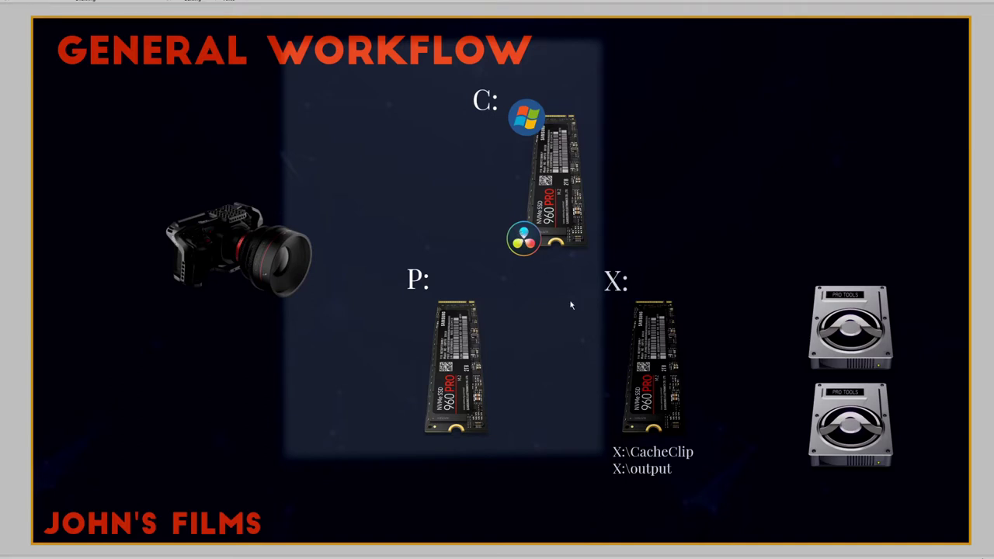
{"action": "left_click", "coordinate": [648, 376]}
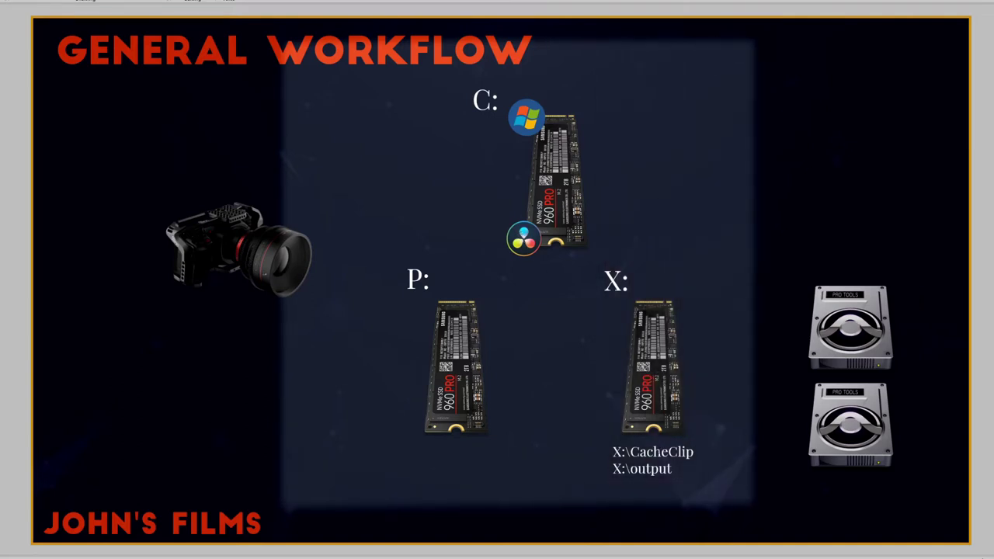
{"action": "key", "text": "Right"}
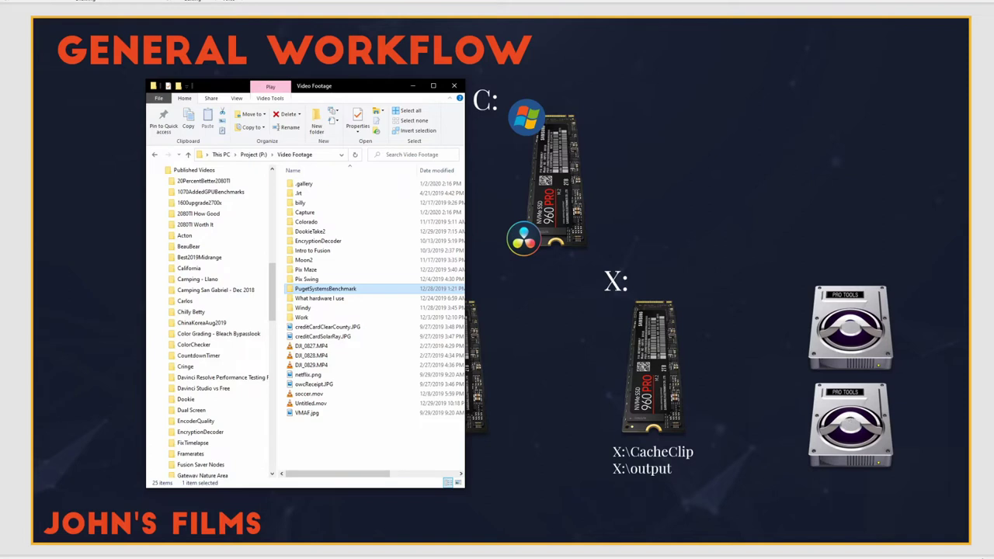
Step: Hide the Video Footage folder screenshot to reveal the drives
{"action": "left_click", "coordinate": [797, 168]}
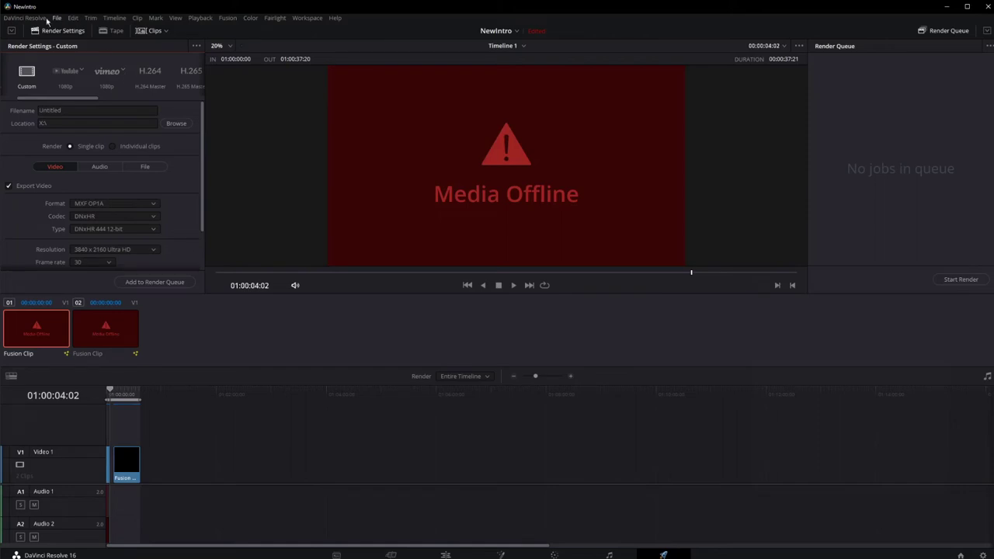
Step: On the Media page, browse the A004 card drive and preview clip A004_12071707_C086
{"action": "left_click", "coordinate": [24, 18]}
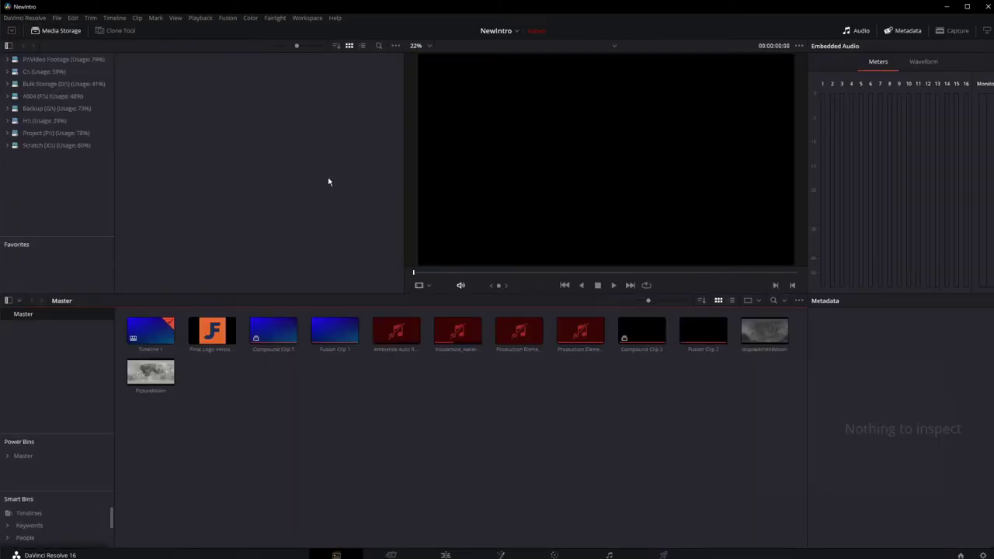
{"action": "left_click", "coordinate": [43, 96]}
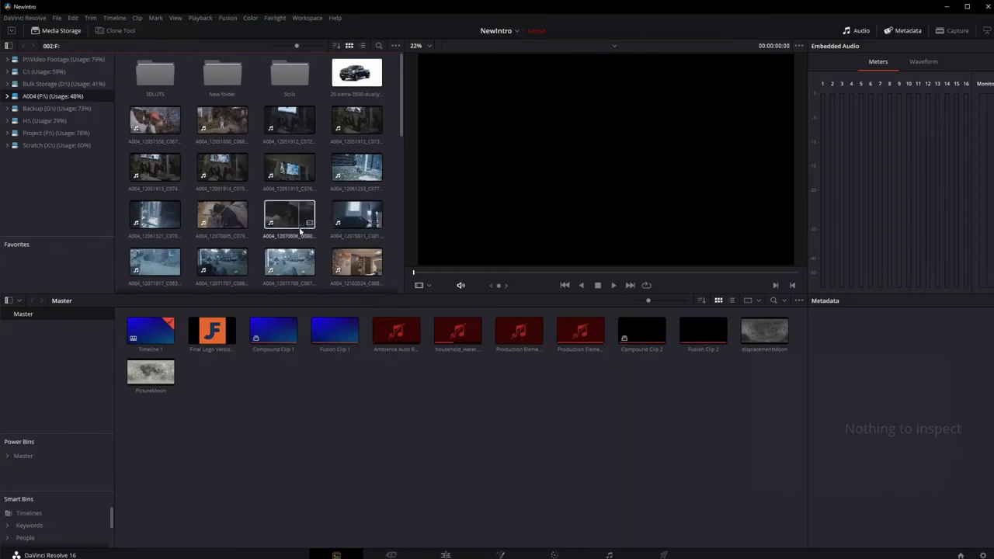
{"action": "left_click_drag", "start_coordinate": [400, 108], "coordinate": [401, 145]}
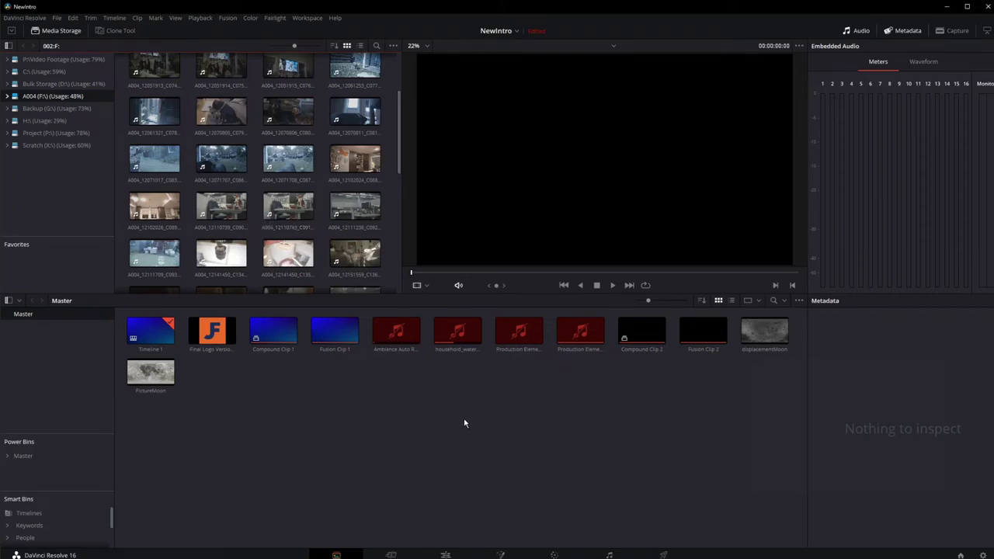
{"action": "left_click", "coordinate": [221, 159]}
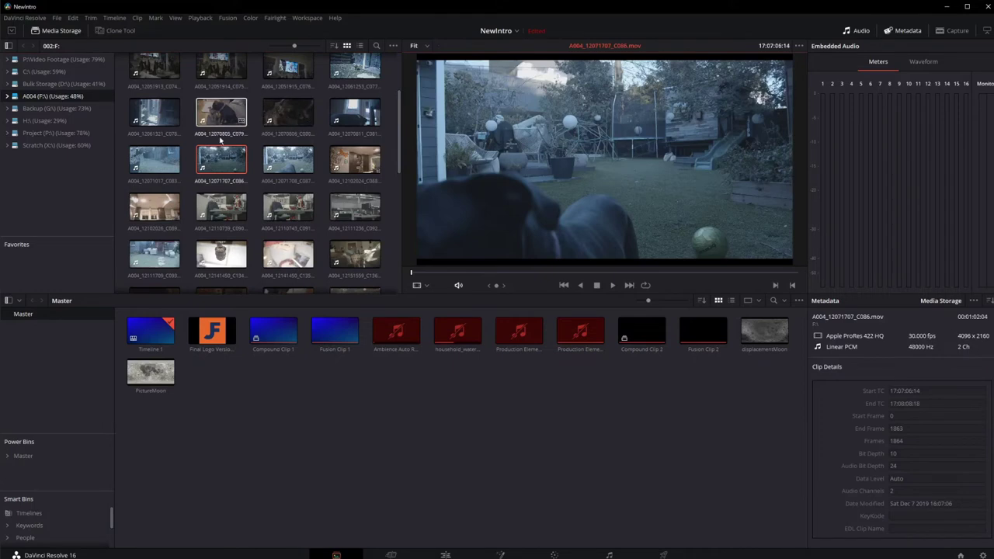
Step: Open the Clone Tool and expand, then collapse, the A004 and Project drive folder lists
{"action": "left_click", "coordinate": [28, 96]}
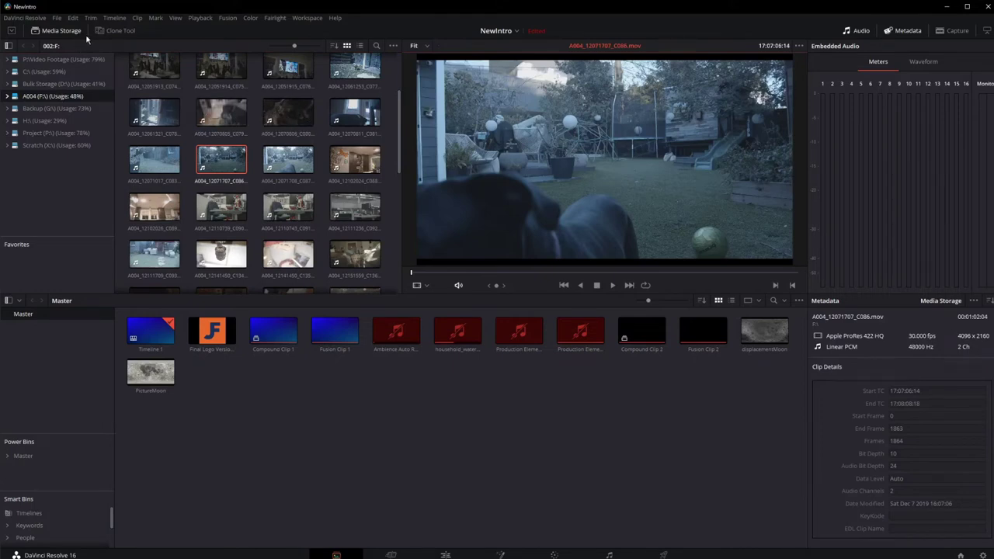
{"action": "left_click", "coordinate": [117, 31]}
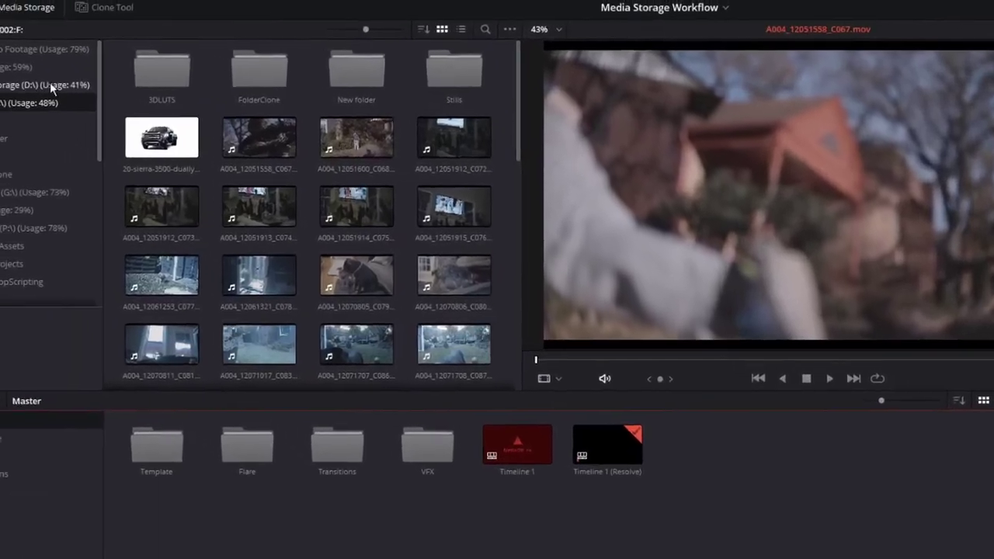
{"action": "left_click", "coordinate": [8, 79]}
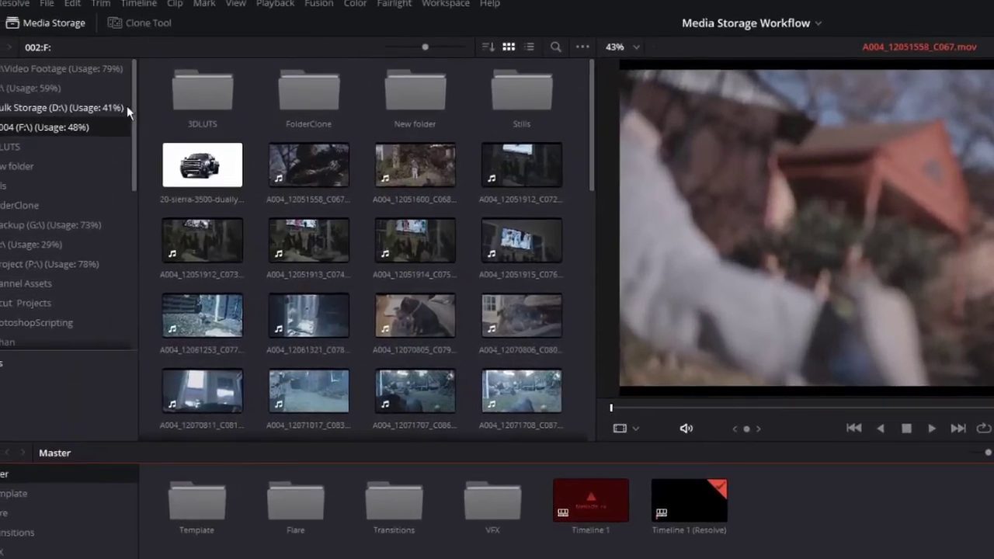
{"action": "scroll", "coordinate": [61, 219], "scroll_direction": "down", "scroll_amount": 5}
{"action": "left_click_drag", "start_coordinate": [199, 375], "coordinate": [201, 118]}
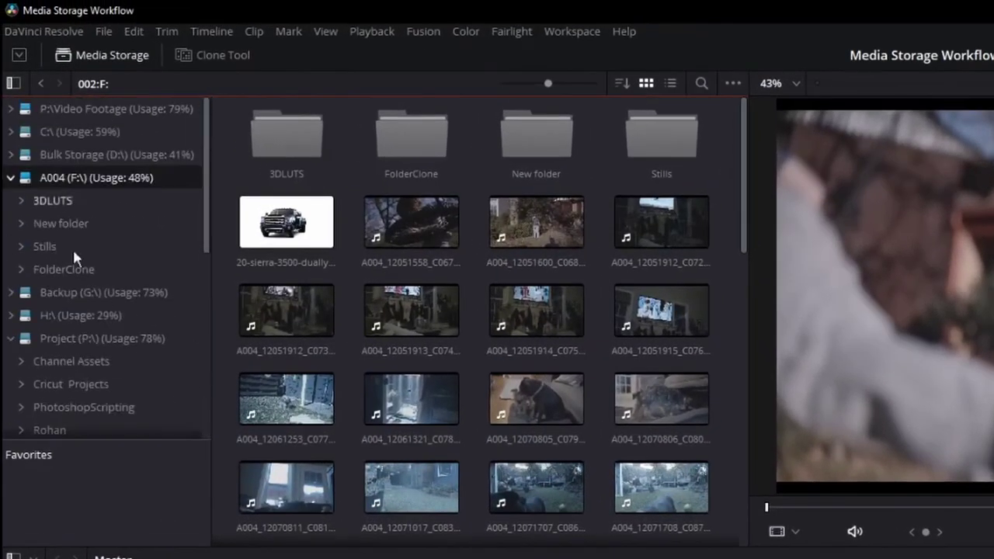
{"action": "left_click", "coordinate": [10, 337]}
{"action": "left_click", "coordinate": [10, 178]}
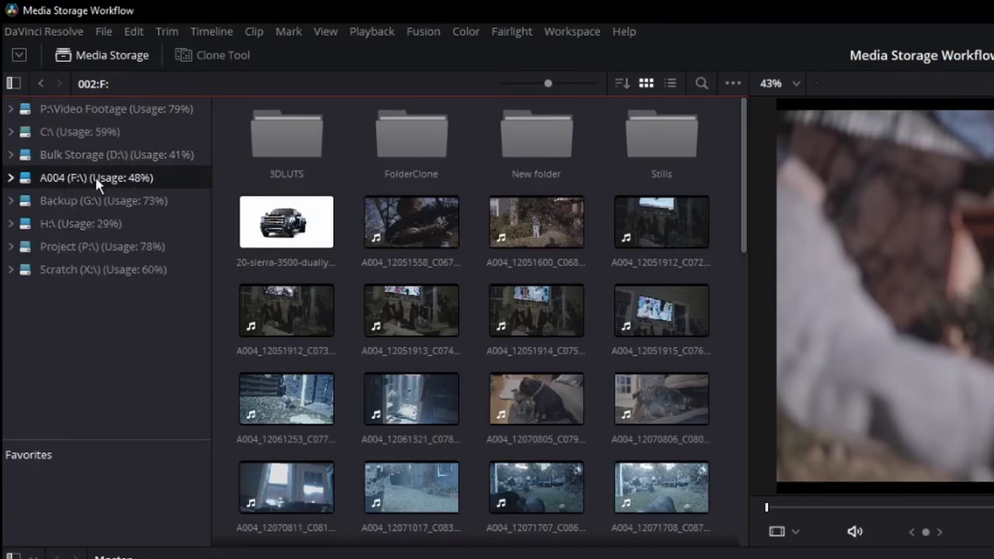
Step: Preview clip A004_12051913_C074, check the H: drive, and reopen the Clone Tool on Job 1
{"action": "scroll", "coordinate": [604, 405], "scroll_direction": "down", "scroll_amount": 4}
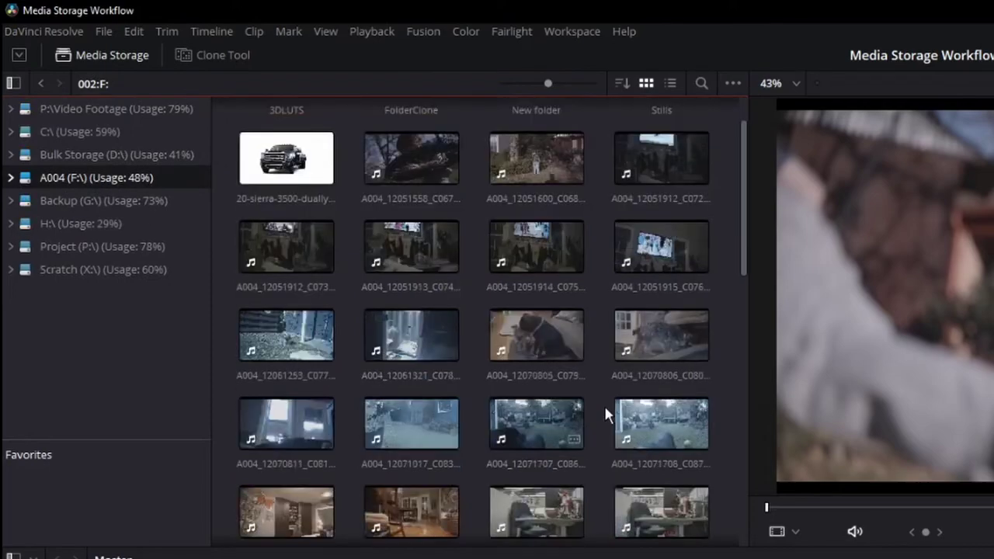
{"action": "scroll", "coordinate": [593, 394], "scroll_direction": "up", "scroll_amount": 3}
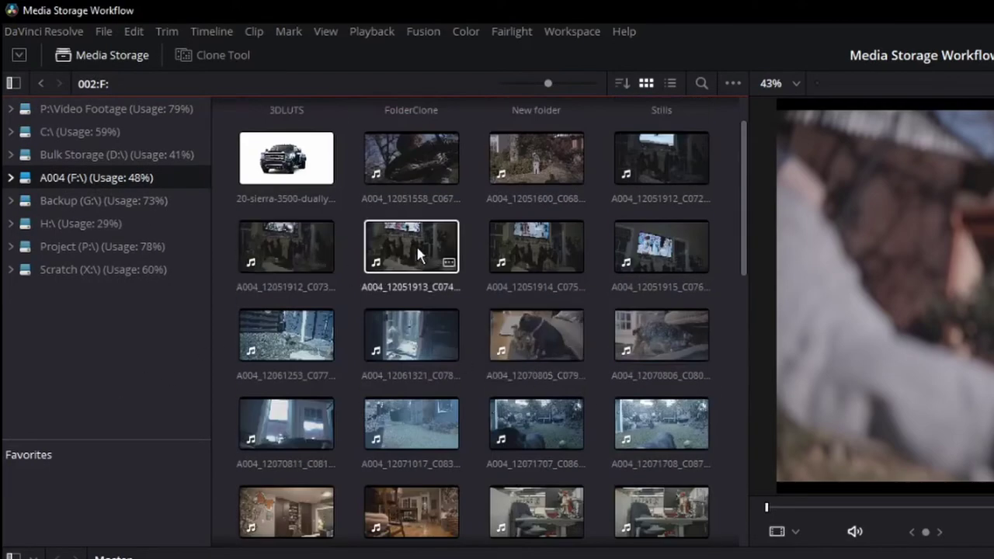
{"action": "left_click_drag", "start_coordinate": [424, 246], "coordinate": [401, 237]}
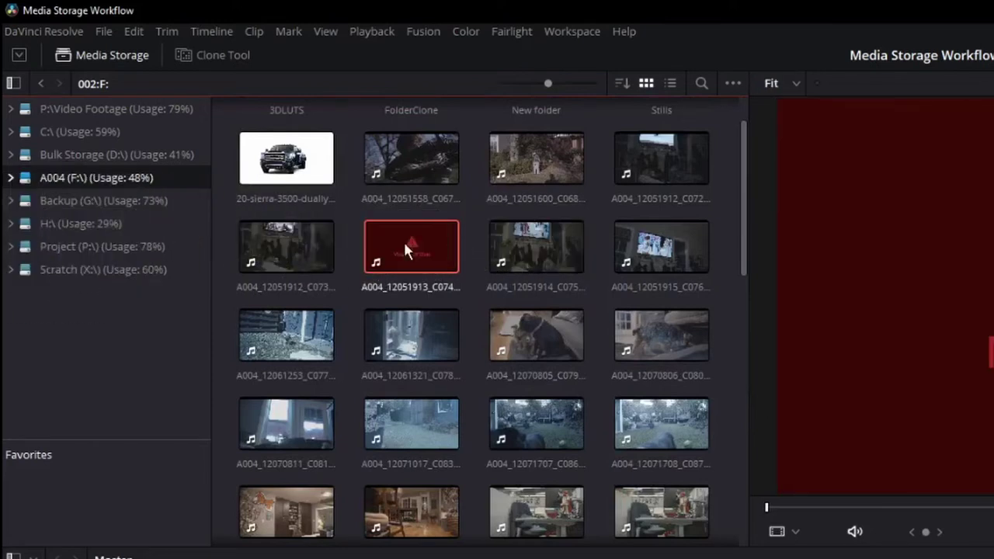
{"action": "left_click", "coordinate": [71, 224]}
{"action": "left_click", "coordinate": [70, 180]}
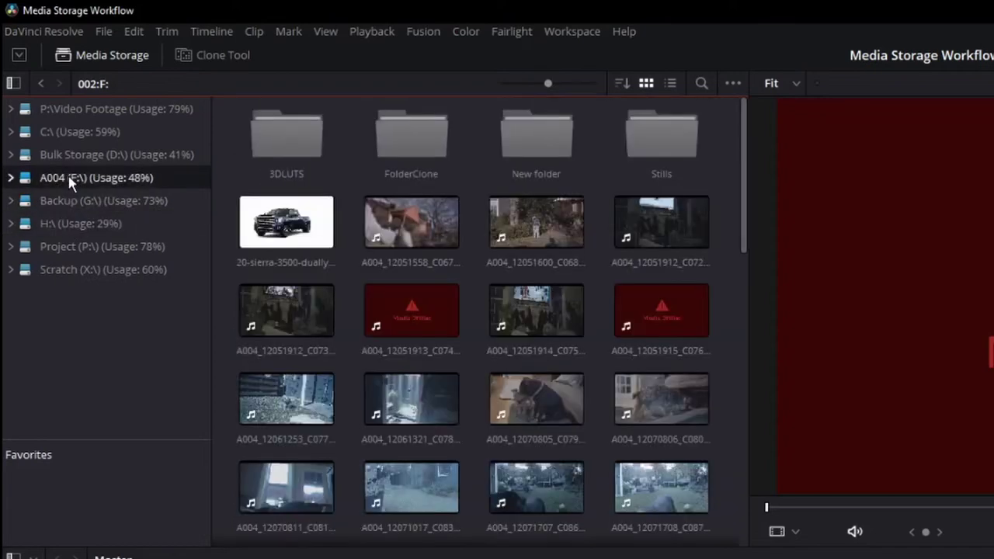
{"action": "left_click", "coordinate": [209, 58]}
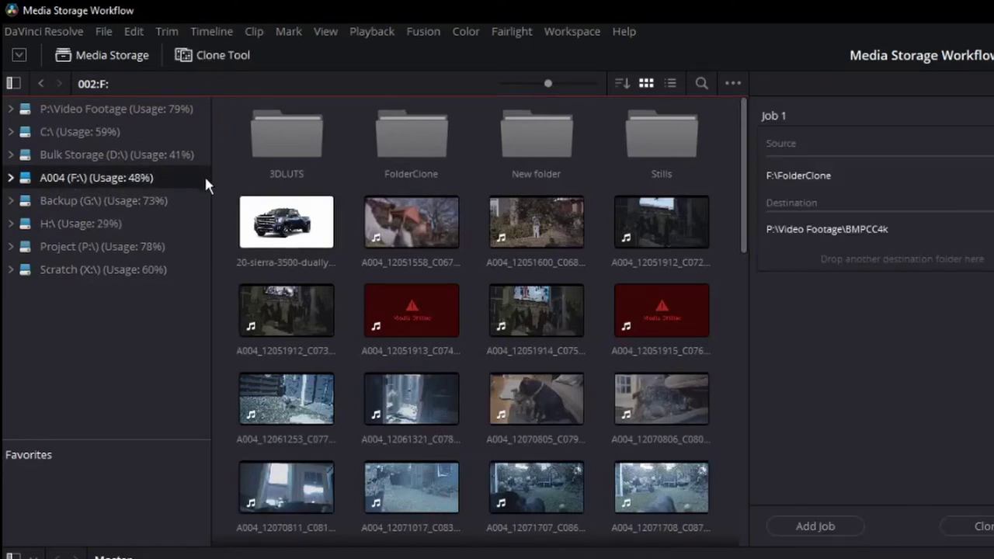
Step: Clone F:\FolderClone to P:\Video Footage\BMPCC4k with the Clone Tool
{"action": "left_click", "coordinate": [424, 138]}
{"action": "left_click_drag", "start_coordinate": [407, 130], "coordinate": [828, 166]}
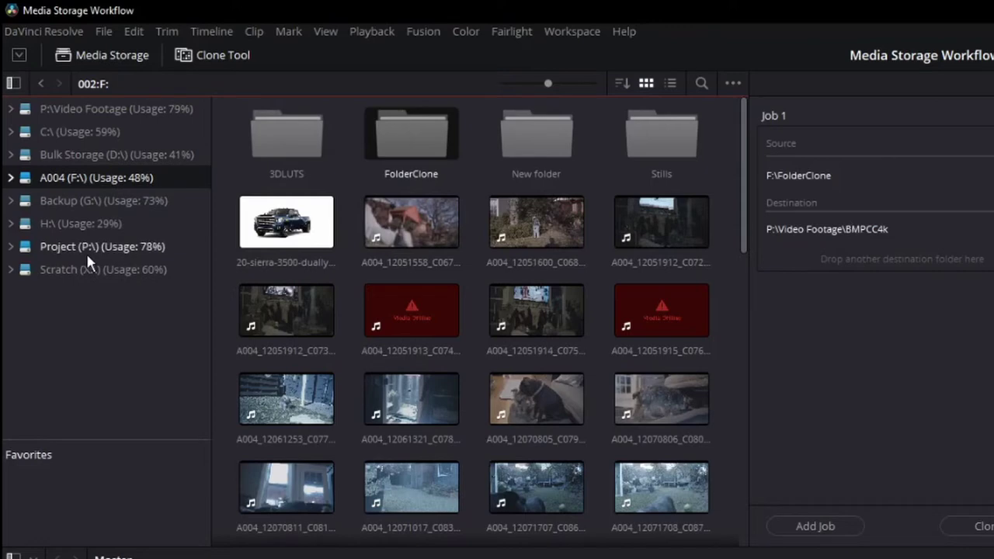
{"action": "left_click", "coordinate": [11, 247]}
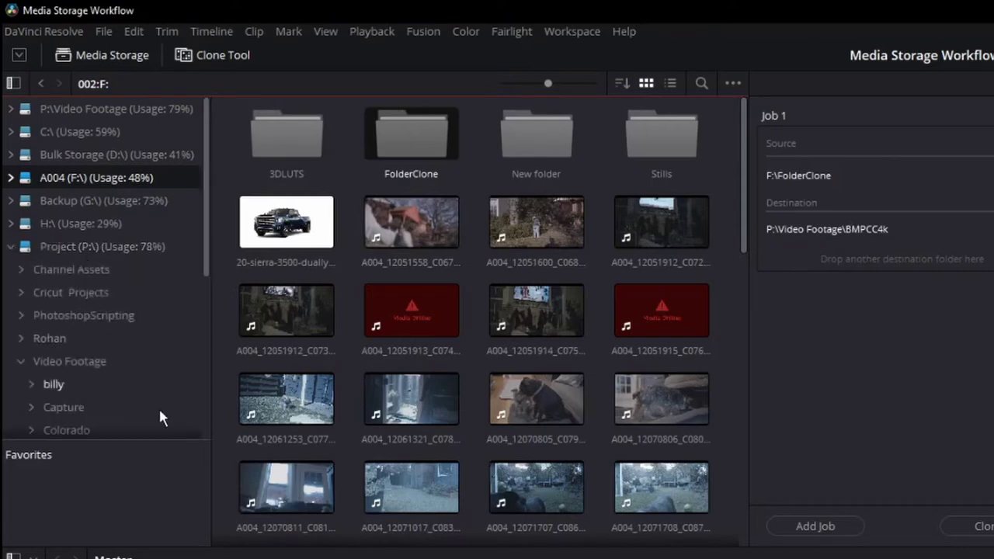
{"action": "scroll", "coordinate": [163, 400], "scroll_direction": "down", "scroll_amount": 2}
{"action": "scroll", "coordinate": [174, 400], "scroll_direction": "down", "scroll_amount": 3}
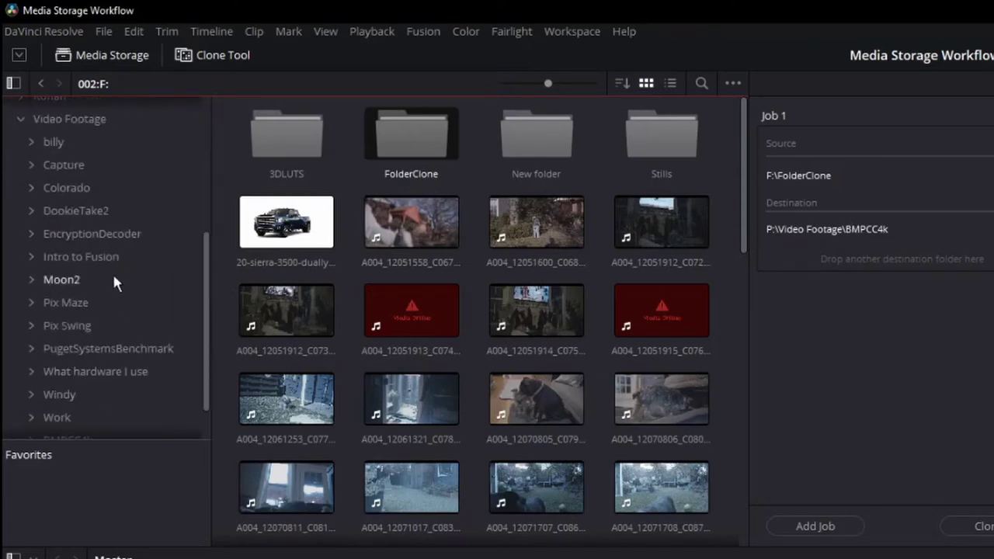
{"action": "scroll", "coordinate": [112, 271], "scroll_direction": "up", "scroll_amount": 3}
{"action": "scroll", "coordinate": [164, 309], "scroll_direction": "down", "scroll_amount": 4}
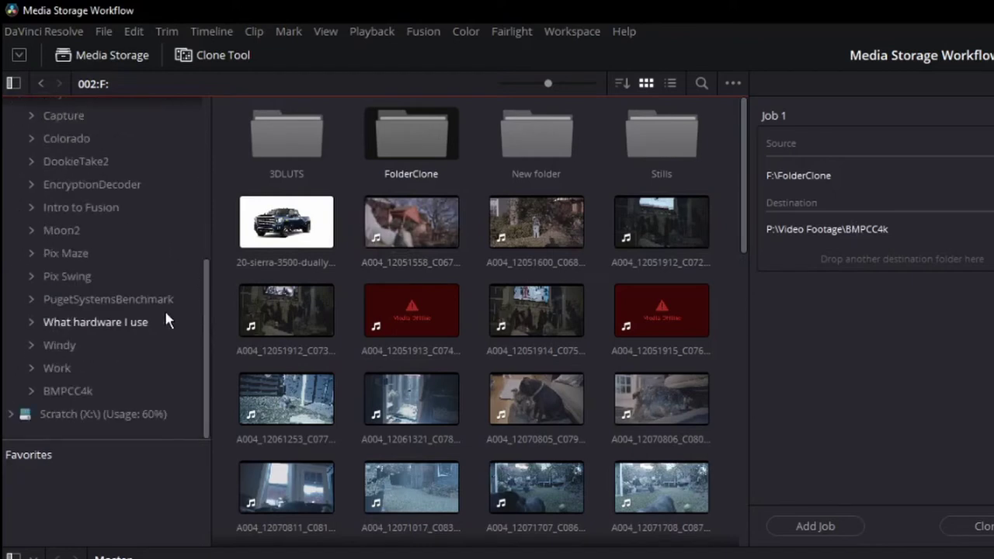
{"action": "left_click_drag", "start_coordinate": [48, 392], "coordinate": [868, 229]}
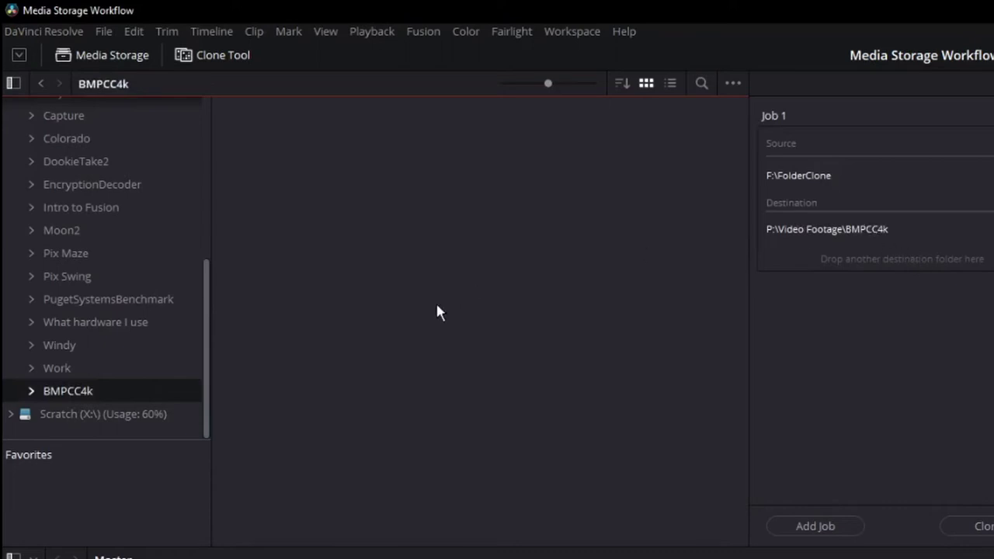
{"action": "left_click_drag", "start_coordinate": [205, 303], "coordinate": [216, 140]}
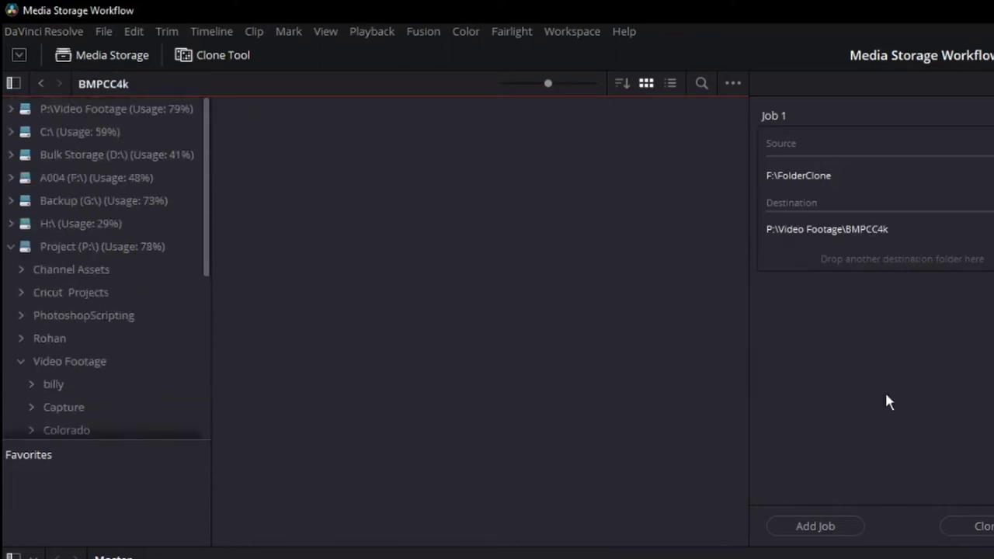
{"action": "left_click", "coordinate": [974, 526]}
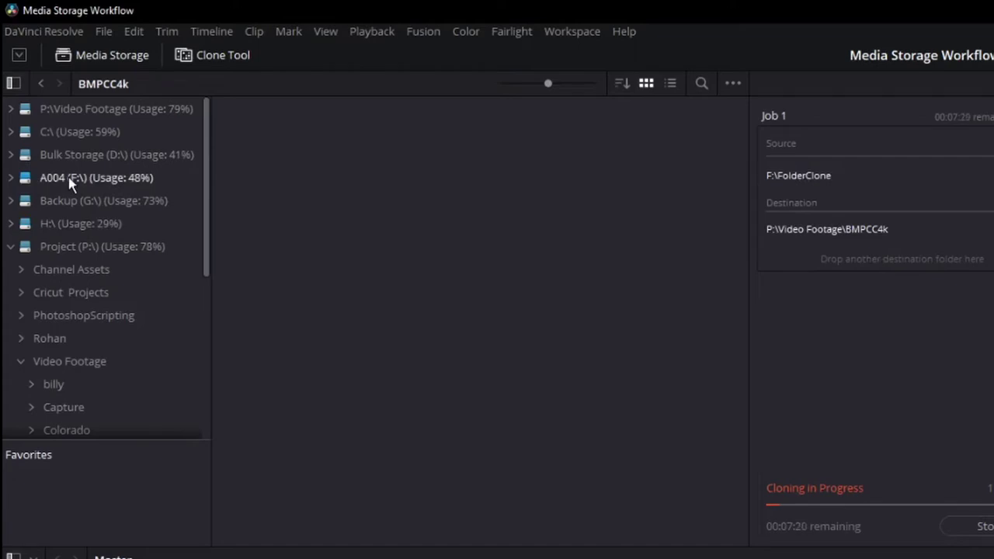
Step: Browse the A004 (F:) card's .braw clips while the clone job keeps running
{"action": "left_click", "coordinate": [11, 179]}
{"action": "scroll", "coordinate": [545, 276], "scroll_direction": "down", "scroll_amount": 10}
{"action": "scroll", "coordinate": [547, 277], "scroll_direction": "up", "scroll_amount": 10}
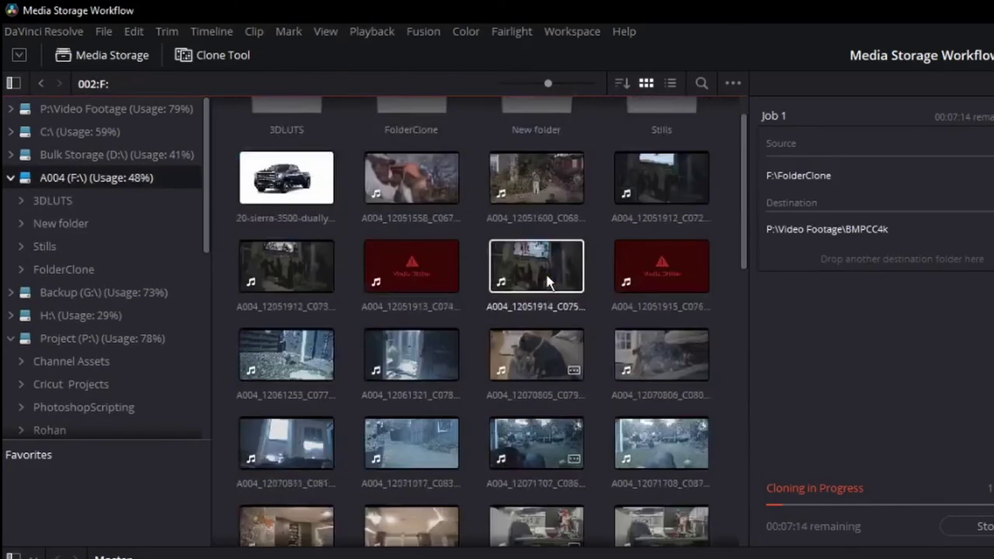
{"action": "scroll", "coordinate": [545, 271], "scroll_direction": "down", "scroll_amount": 3}
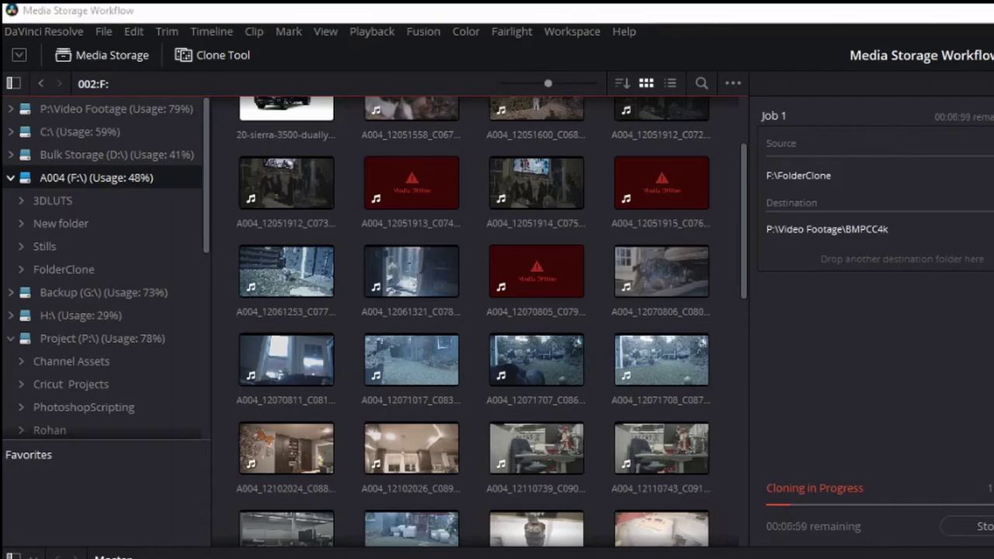
{"action": "scroll", "coordinate": [562, 550], "scroll_direction": "down", "scroll_amount": 4}
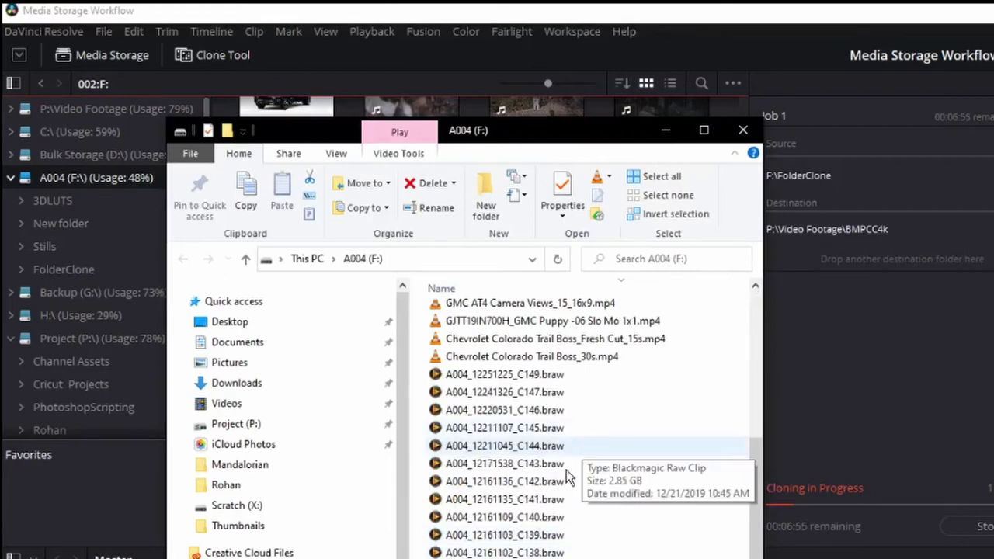
Step: Scroll the Explorer navigation pane and bring DaVinci Resolve back to the front
{"action": "scroll", "coordinate": [280, 419], "scroll_direction": "down", "scroll_amount": 2}
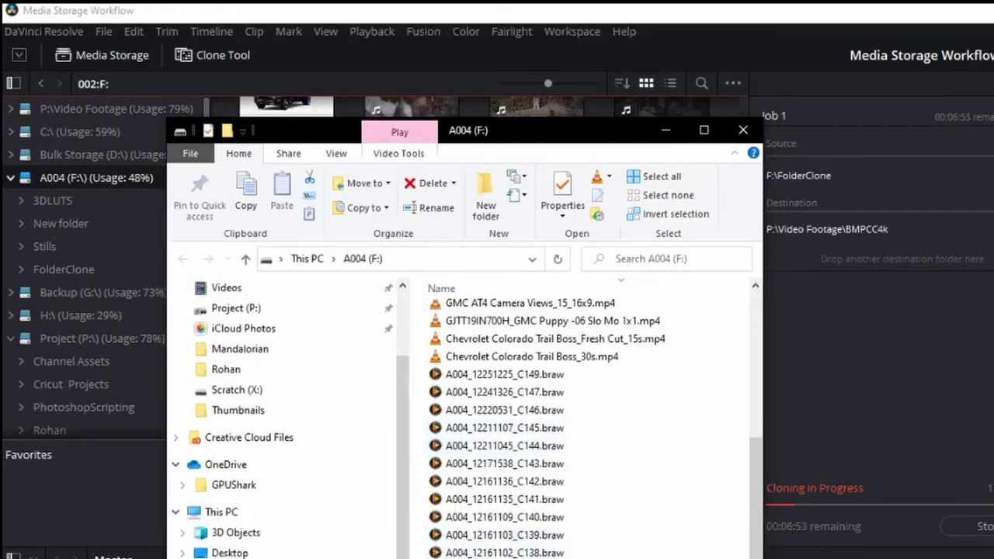
{"action": "left_click", "coordinate": [924, 374]}
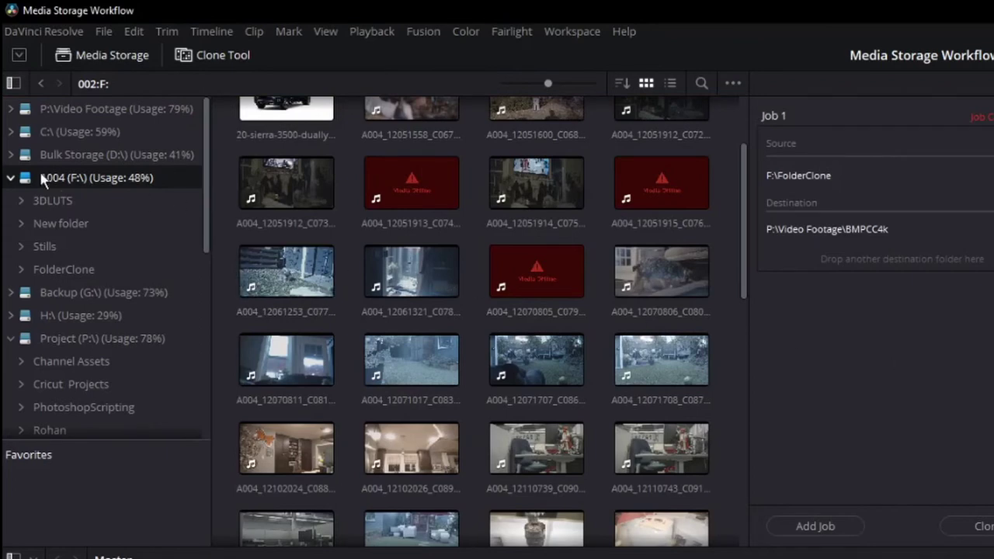
Step: Add both cloned clips from Video Footage > BMPCC4k to the media pool
{"action": "left_click", "coordinate": [10, 181]}
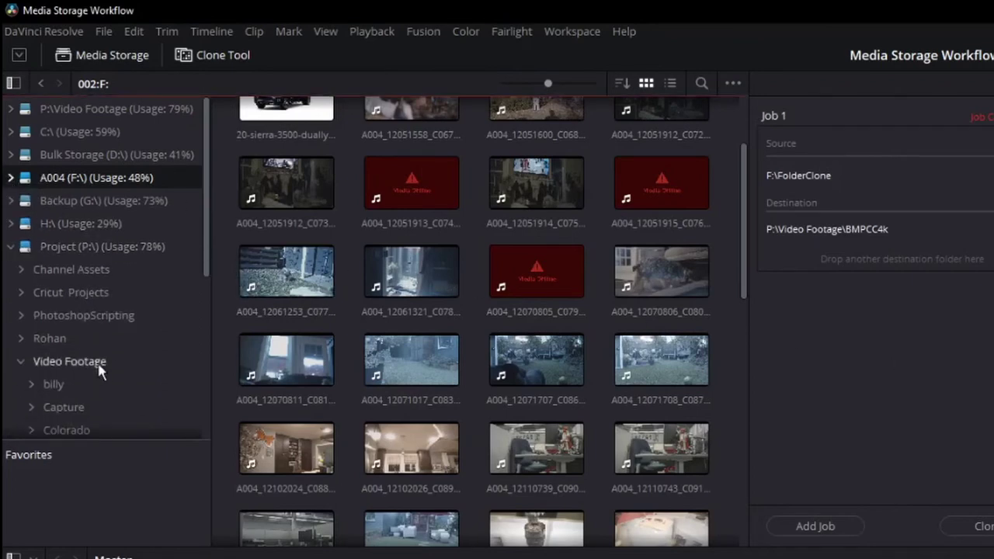
{"action": "scroll", "coordinate": [111, 384], "scroll_direction": "down", "scroll_amount": 5}
{"action": "scroll", "coordinate": [145, 399], "scroll_direction": "down", "scroll_amount": 2}
{"action": "left_click", "coordinate": [67, 390]}
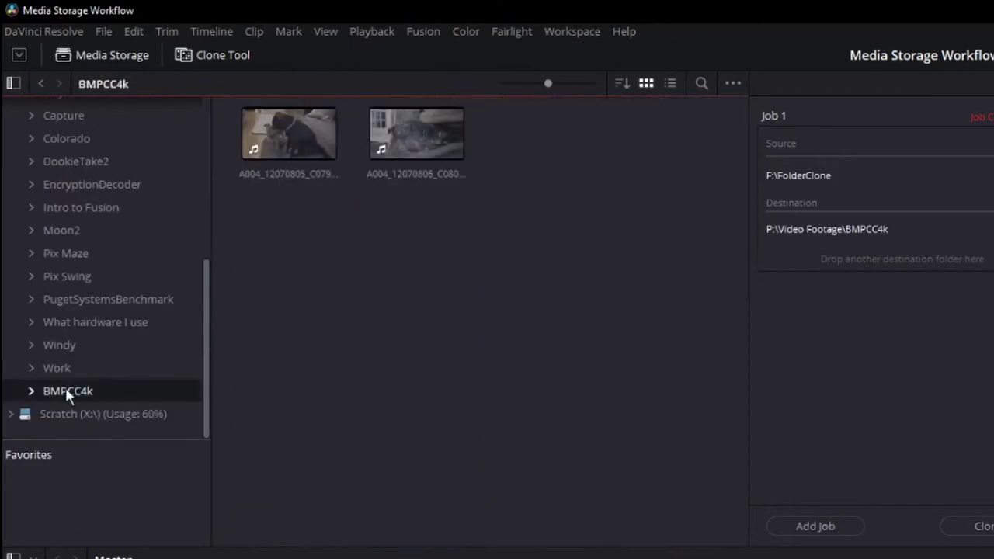
{"action": "left_click_drag", "start_coordinate": [494, 225], "coordinate": [195, 128]}
{"action": "left_click_drag", "start_coordinate": [293, 134], "coordinate": [528, 481]}
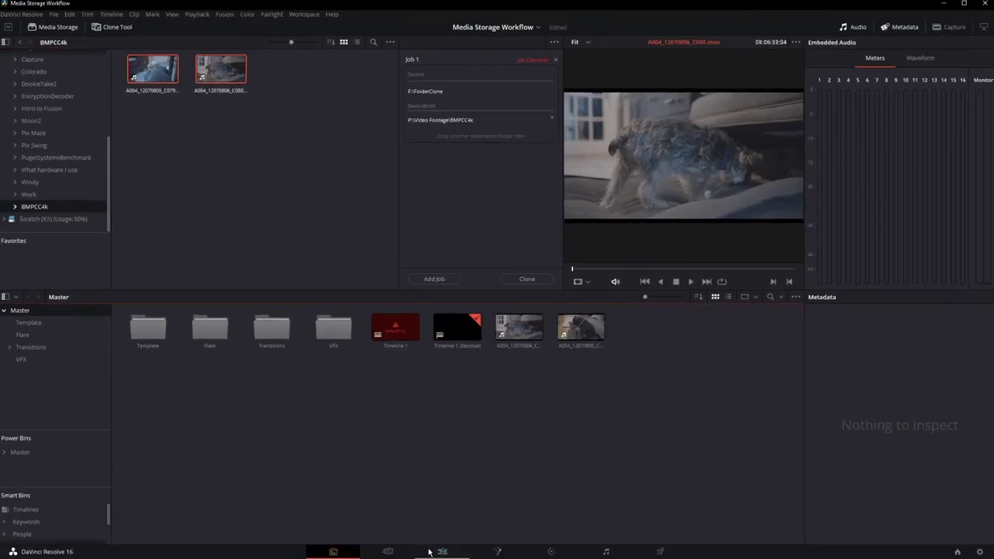
Step: Play the A004_12070806 clip on the Edit page, then return to Media and close Clone Tool
{"action": "left_click", "coordinate": [442, 551]}
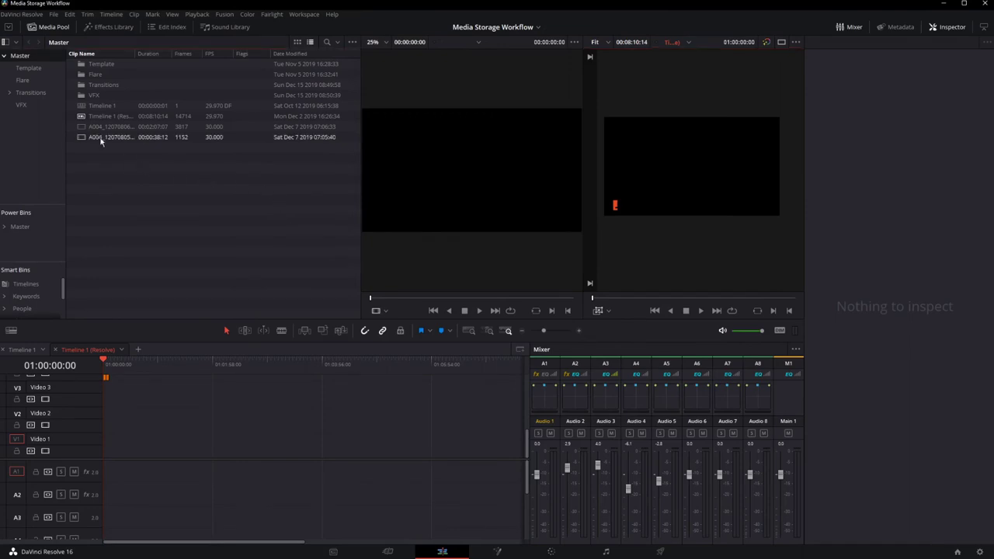
{"action": "double_click", "coordinate": [97, 126]}
{"action": "key", "text": "space"}
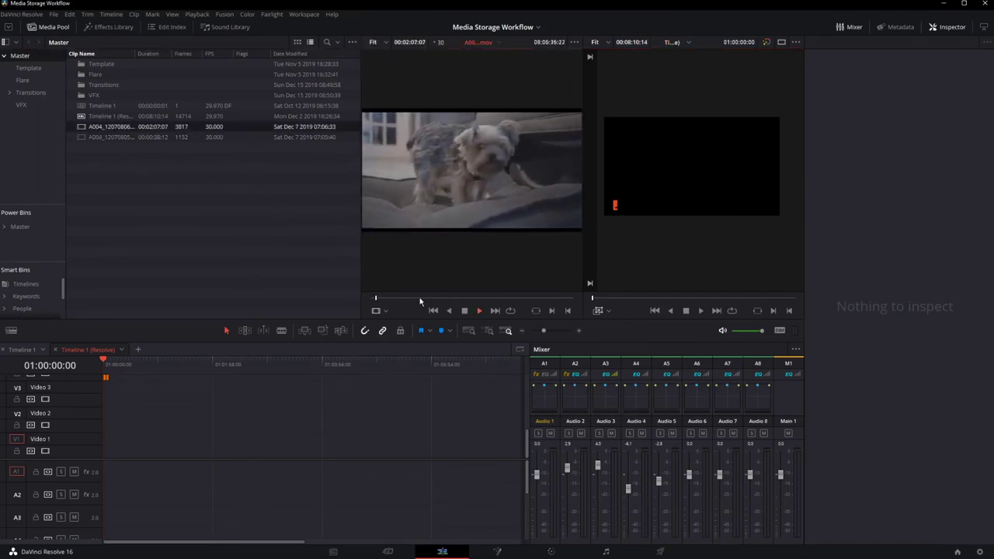
{"action": "left_click", "coordinate": [248, 416]}
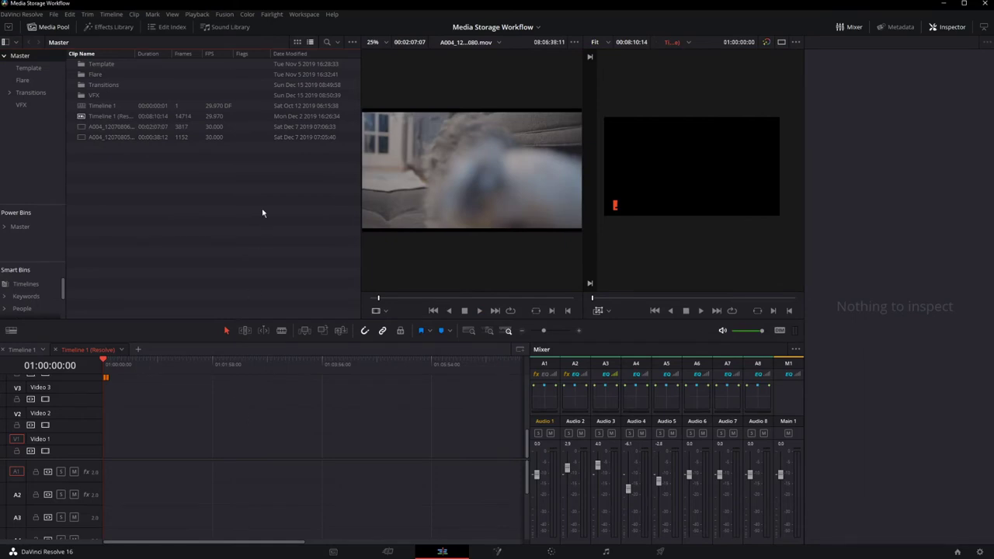
{"action": "left_click", "coordinate": [347, 553]}
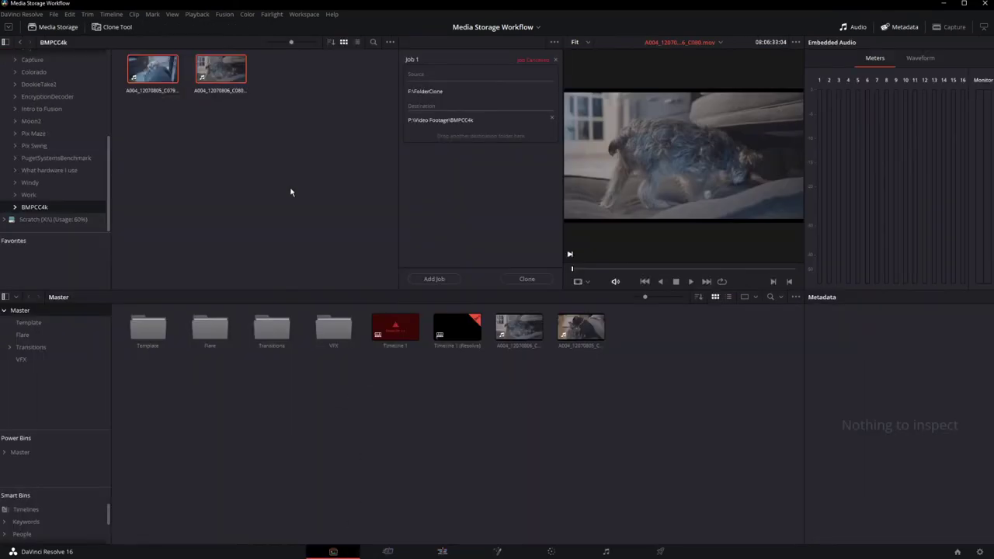
{"action": "left_click", "coordinate": [122, 28]}
{"action": "left_click", "coordinate": [294, 208]}
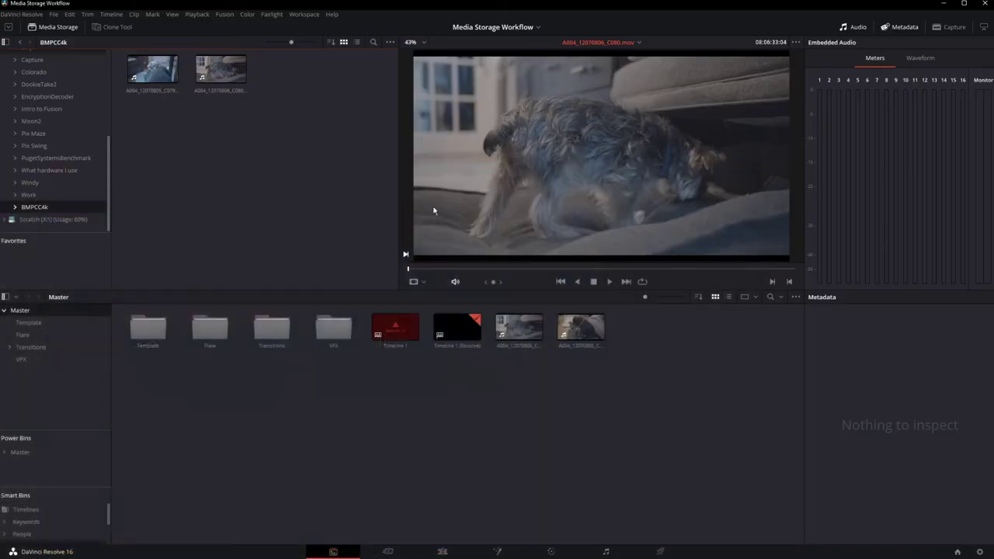
{"action": "left_click", "coordinate": [53, 14]}
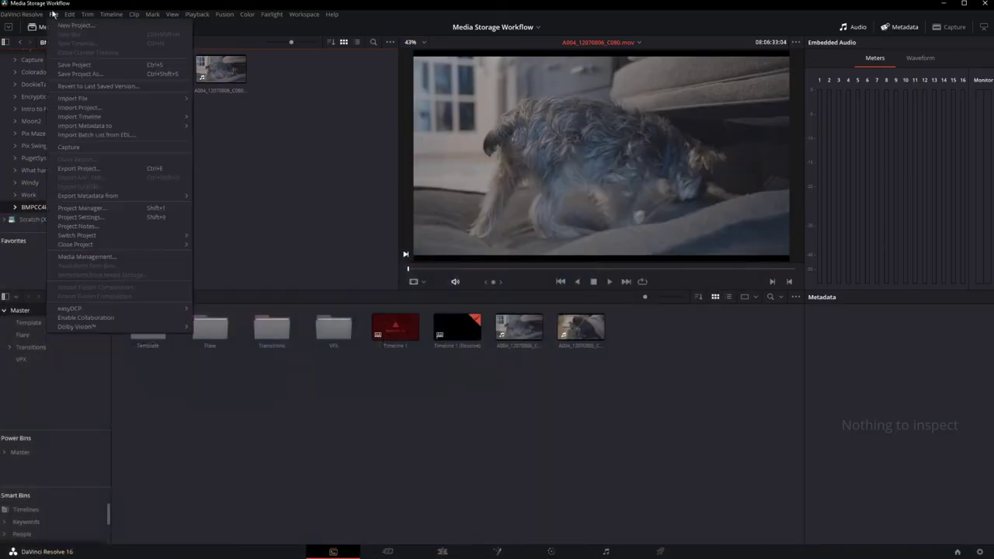
Step: Set Media Management to move all media to Bulk Storage (D:)\Published Videos
{"action": "left_click", "coordinate": [85, 256]}
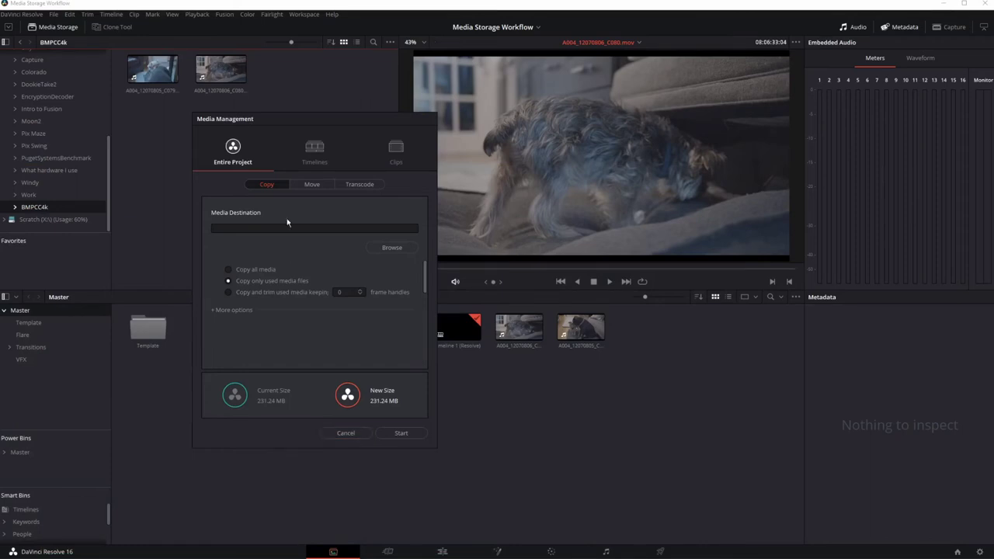
{"action": "left_click", "coordinate": [313, 185]}
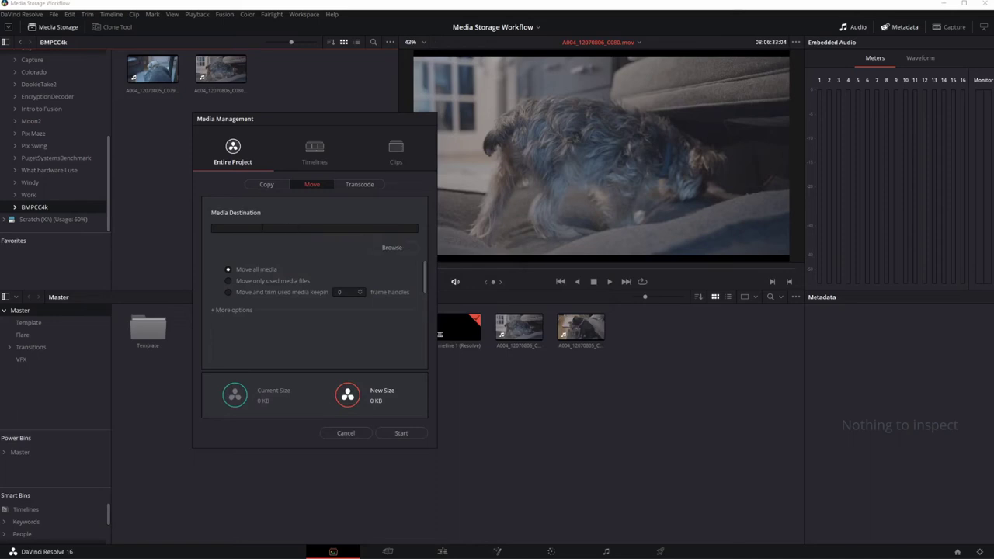
{"action": "left_click", "coordinate": [392, 246]}
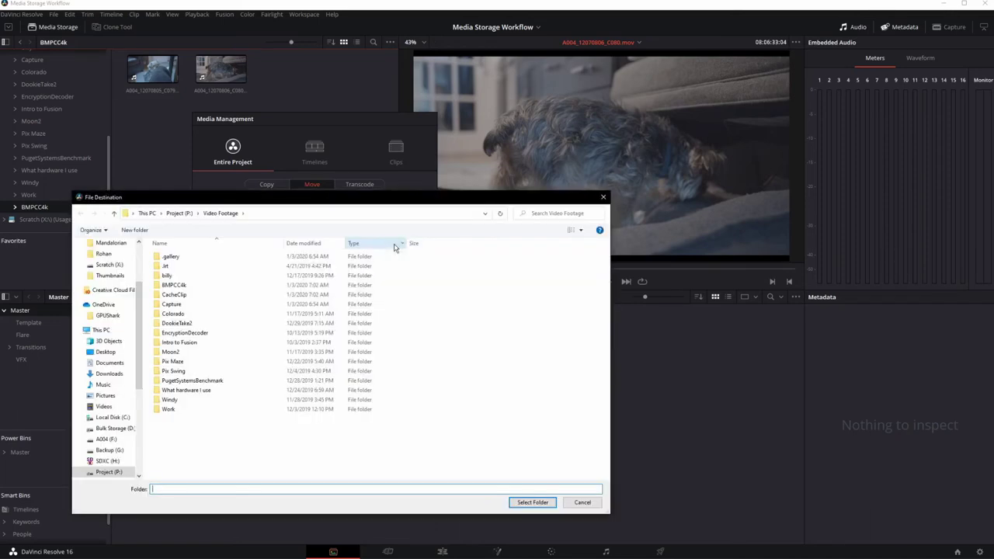
{"action": "left_click", "coordinate": [113, 428]}
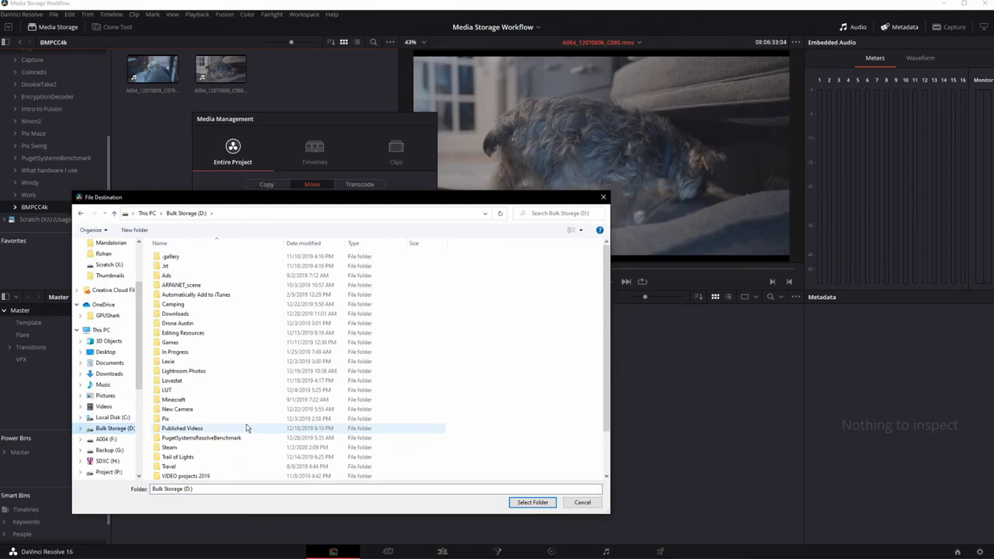
{"action": "scroll", "coordinate": [246, 426], "scroll_direction": "down", "scroll_amount": 2}
{"action": "left_click", "coordinate": [186, 379]}
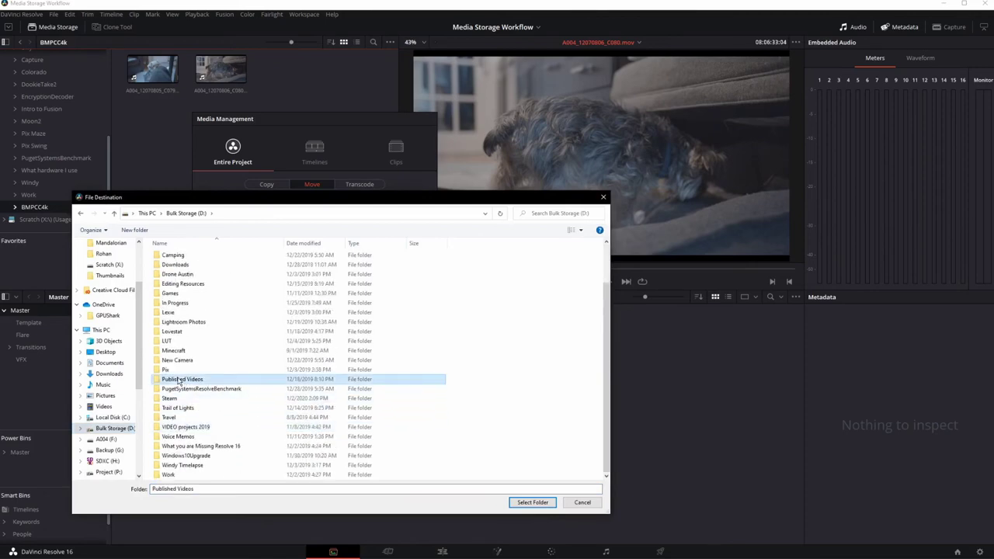
{"action": "left_click", "coordinate": [533, 502]}
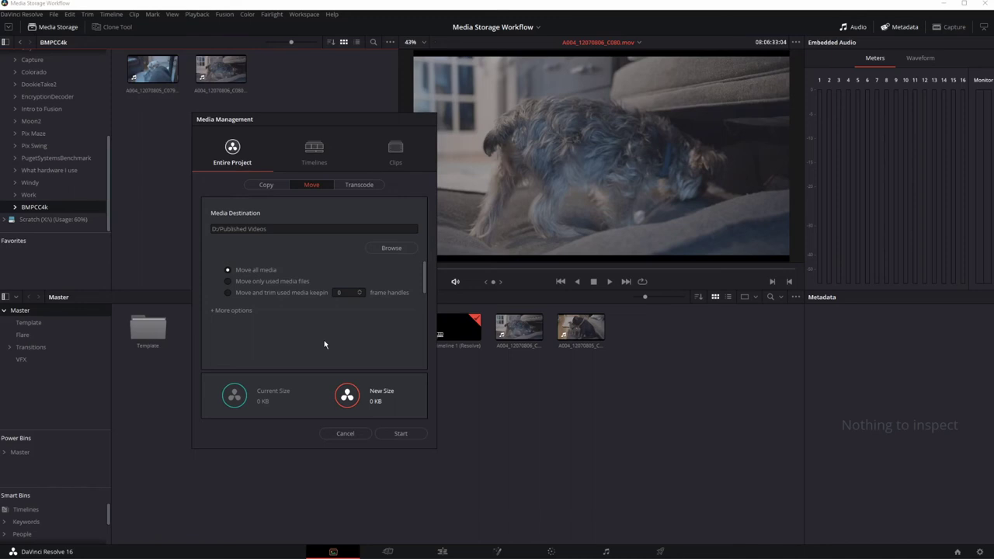
Step: Move and trim only used media, keeping 24 frame handles
{"action": "left_click", "coordinate": [227, 281]}
{"action": "left_click", "coordinate": [229, 292]}
{"action": "left_click", "coordinate": [361, 293]}
{"action": "type", "text": "10"}
{"action": "key", "text": "Return"}
{"action": "left_click", "coordinate": [343, 292]}
{"action": "key", "text": "BackSpace"}
{"action": "key", "text": "Return"}
{"action": "type", "text": "24"}
{"action": "key", "text": "Return"}
{"action": "type", "text": "4"}
{"action": "key", "text": "Return"}
Step: Show the extra move options and tick 'Preserve folder hierarchy after'
{"action": "left_click", "coordinate": [215, 311]}
{"action": "scroll", "coordinate": [372, 326], "scroll_direction": "down", "scroll_amount": 2}
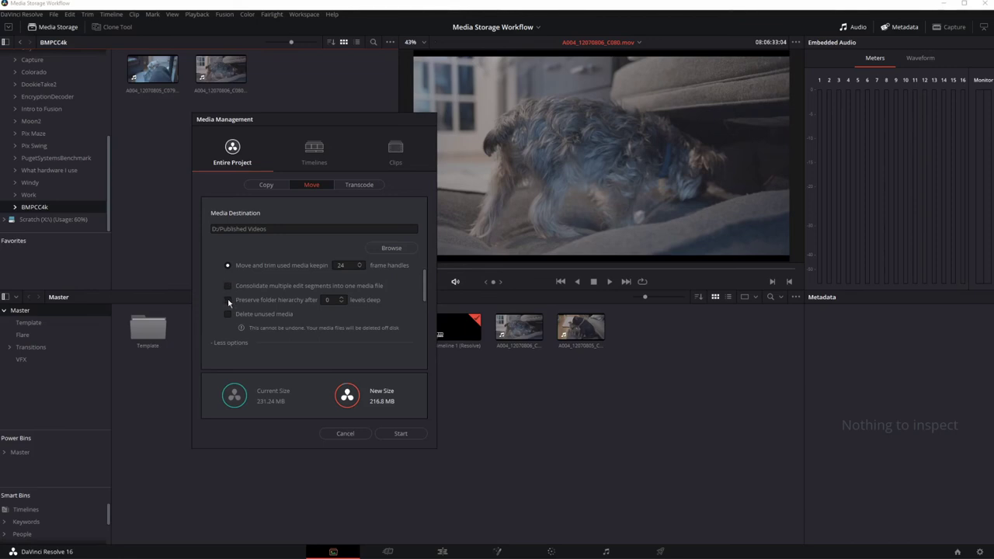
{"action": "left_click", "coordinate": [228, 301]}
Step: Set the folder hierarchy depth to 1 level and tick 'Delete unused media'
{"action": "left_click", "coordinate": [339, 298]}
{"action": "left_click", "coordinate": [285, 229]}
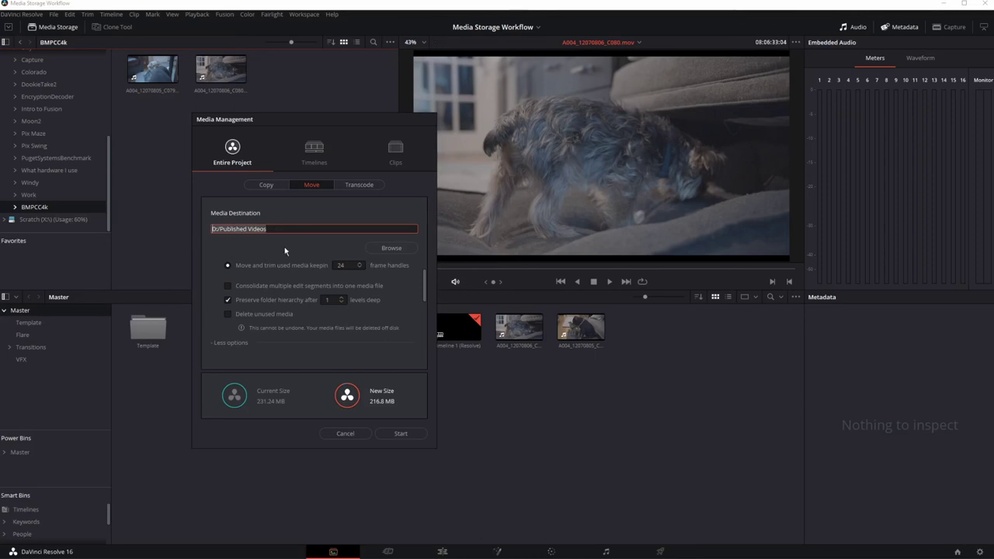
{"action": "left_click", "coordinate": [228, 314]}
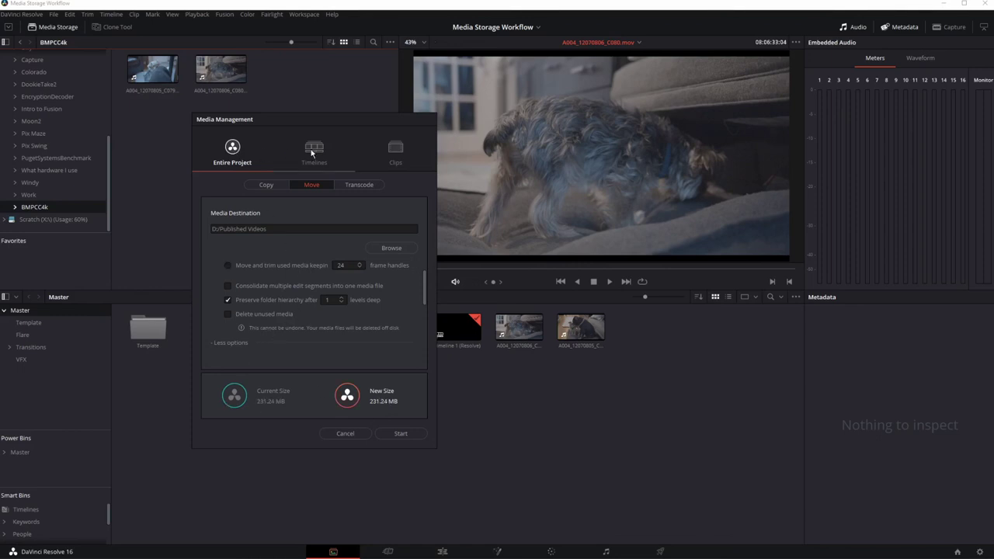
{"action": "left_click", "coordinate": [357, 186]}
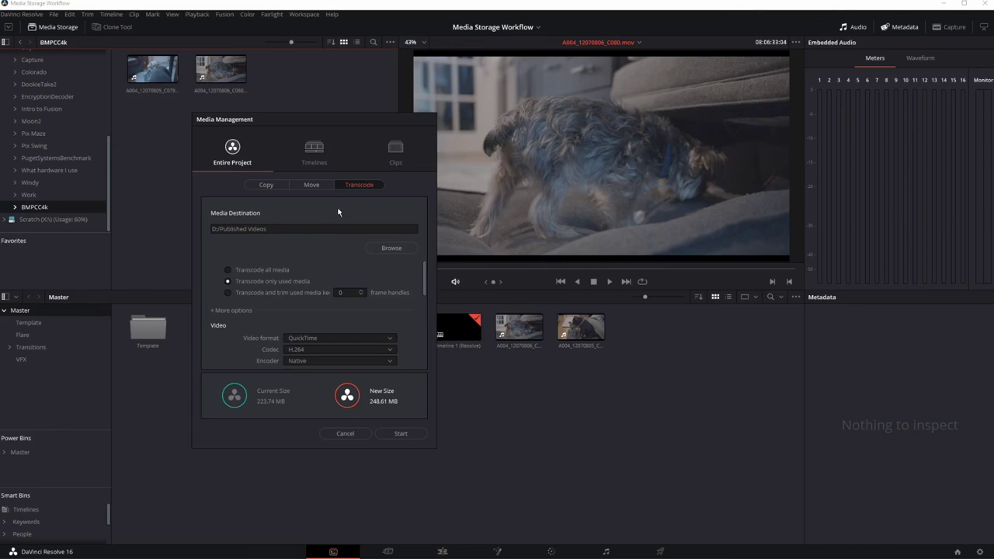
Step: Review the QuickTime H.264 transcode settings, then cancel Media Management
{"action": "left_click", "coordinate": [260, 228]}
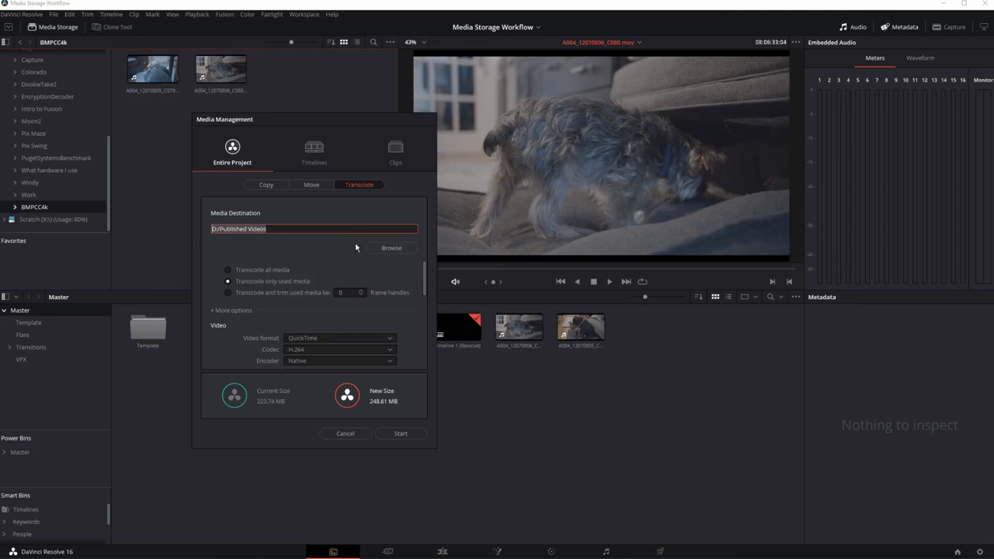
{"action": "left_click", "coordinate": [344, 433]}
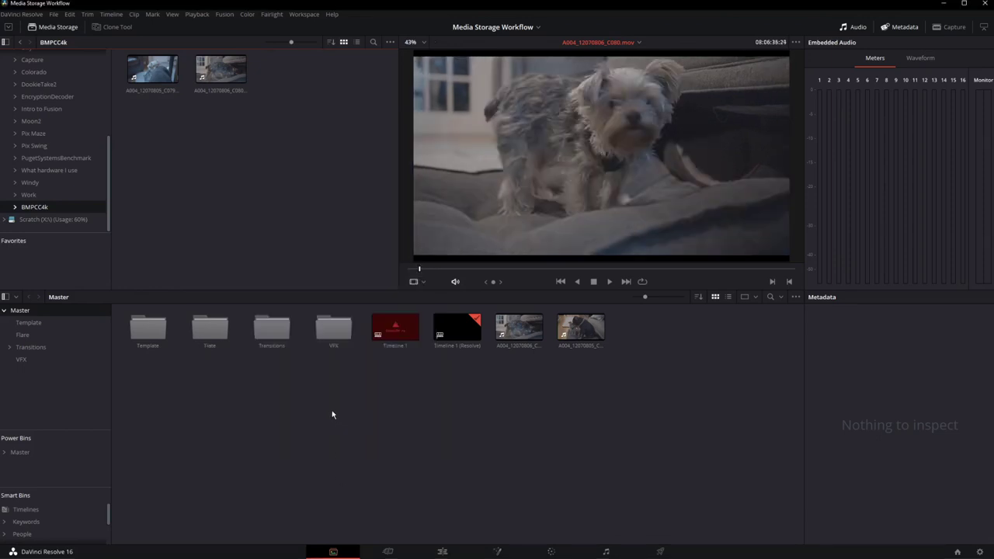